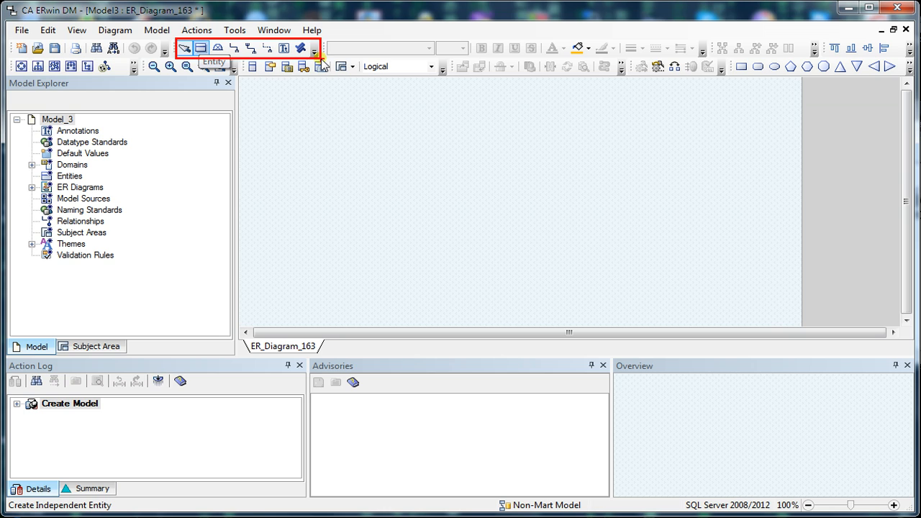
# Step: Create an entity named Product in the diagram with a primary key attribute named Product Name
pyautogui.press('Escape')
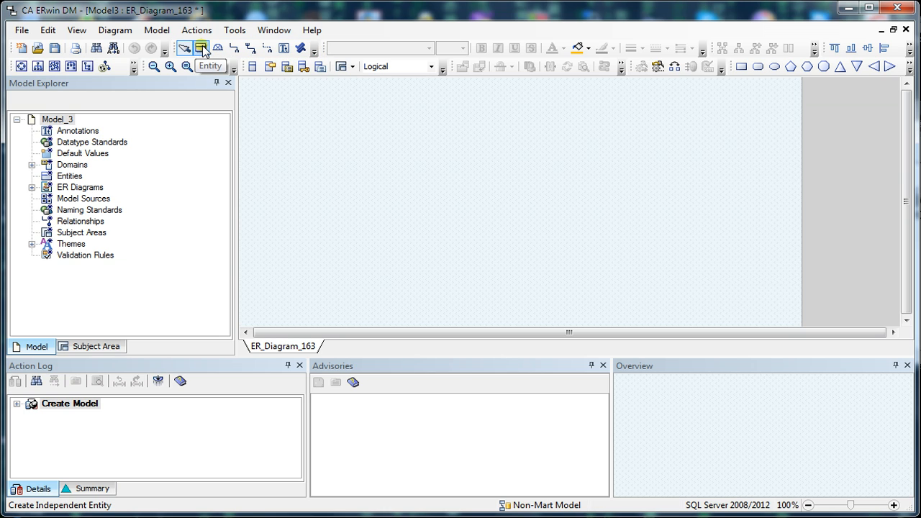
pyautogui.click(201, 48)
pyautogui.click(281, 123)
pyautogui.write('Product')
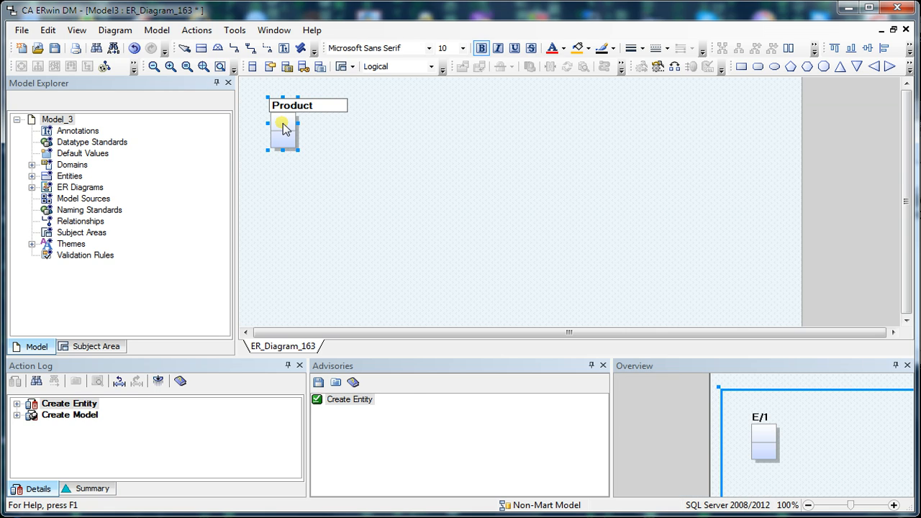
pyautogui.press('Tab')
pyautogui.write('Product Name')
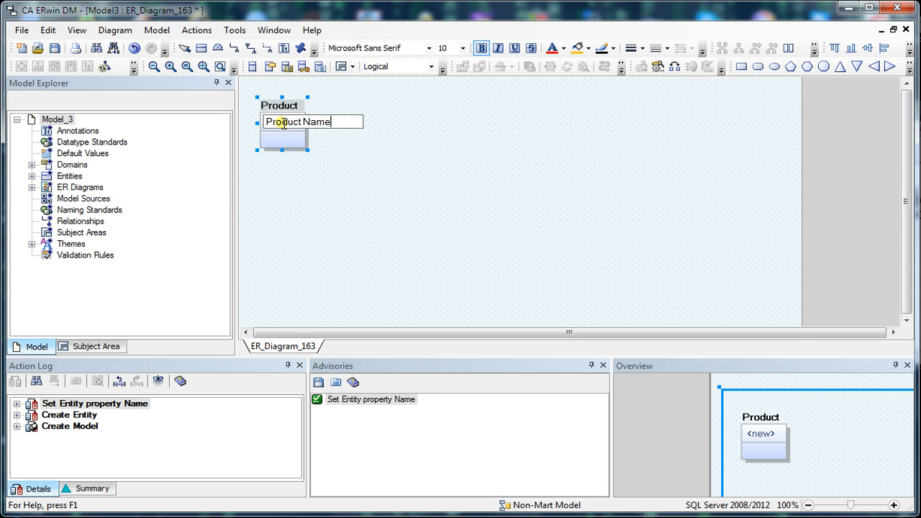
pyautogui.press('Return')
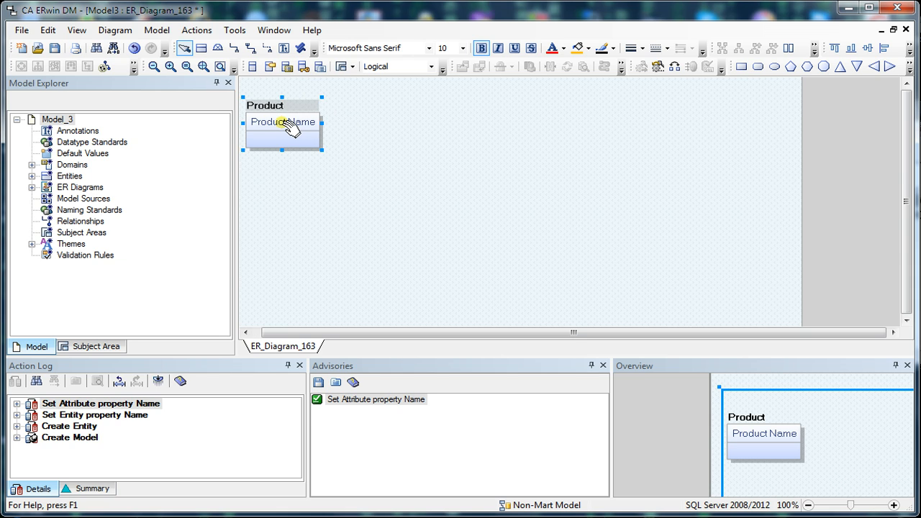
# Step: Add a Product Code attribute to the Product entity as its primary key and place Product Name in the non-key area
pyautogui.click(281, 107)
pyautogui.click(291, 118)
pyautogui.click(289, 123)
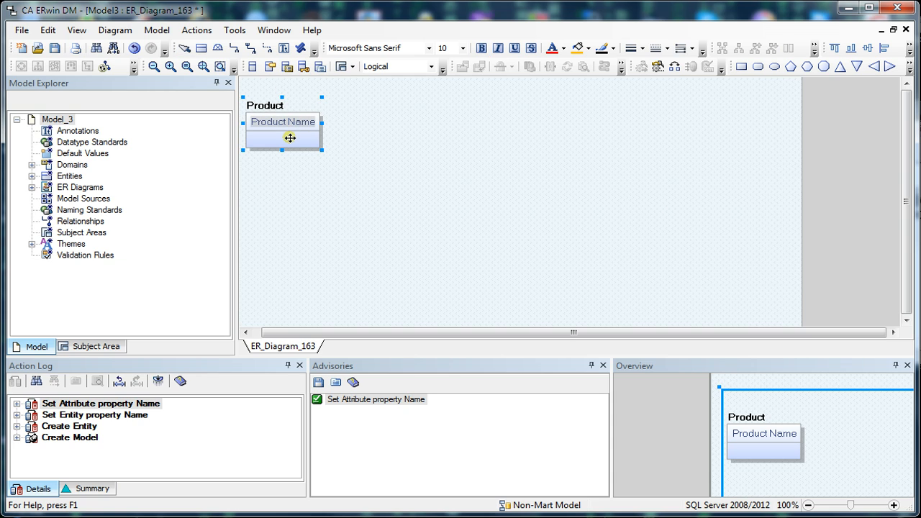
pyautogui.click(289, 137)
pyautogui.write('Product Code')
pyautogui.press('Return')
pyautogui.click(297, 144)
pyautogui.moveTo(301, 143)
pyautogui.mouseDown()
pyautogui.moveTo(303, 117)
pyautogui.moveTo(298, 148)
pyautogui.mouseUp()
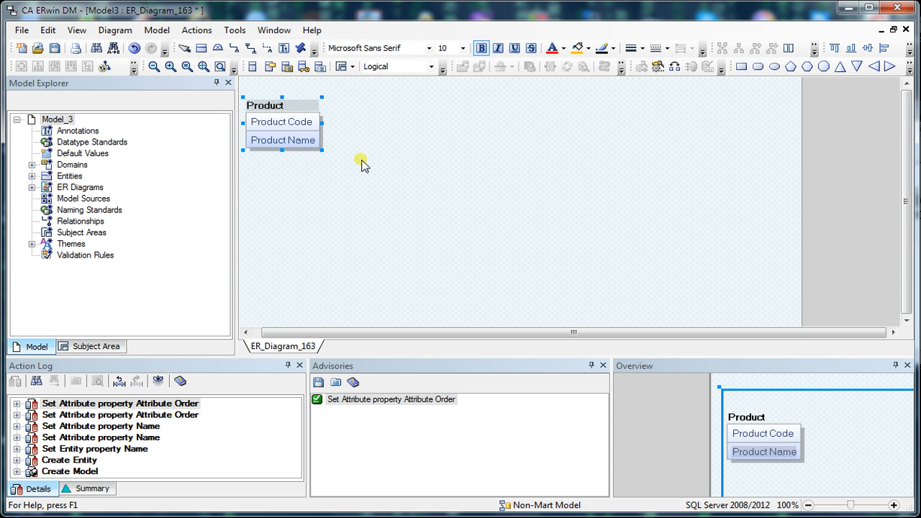
# Step: Create a Category entity beside Product with Category Code as primary key and Category Name as non-key attribute
pyautogui.click(362, 165)
pyautogui.click(202, 49)
pyautogui.click(436, 165)
pyautogui.write('Category')
pyautogui.press('Tab')
pyautogui.write('Category Code')
pyautogui.press('Tab')
pyautogui.write('Category Name')
pyautogui.click(390, 199)
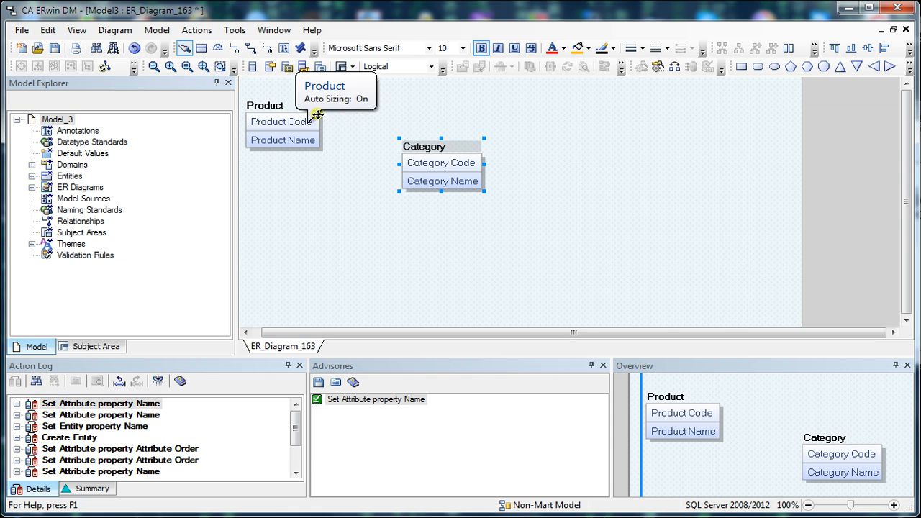
# Step: Add a non-identifying relationship from Category to Product and reposition the Product entity fully inside the diagram page
pyautogui.click(268, 49)
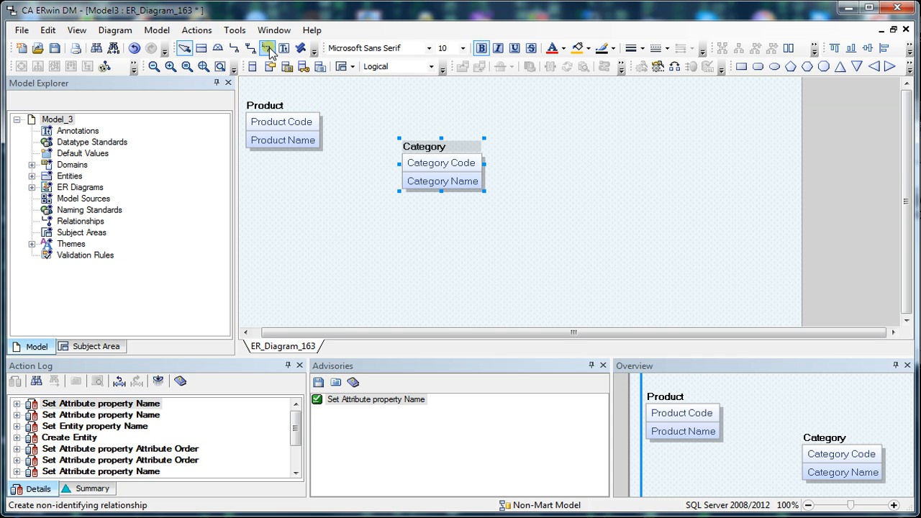
pyautogui.click(435, 169)
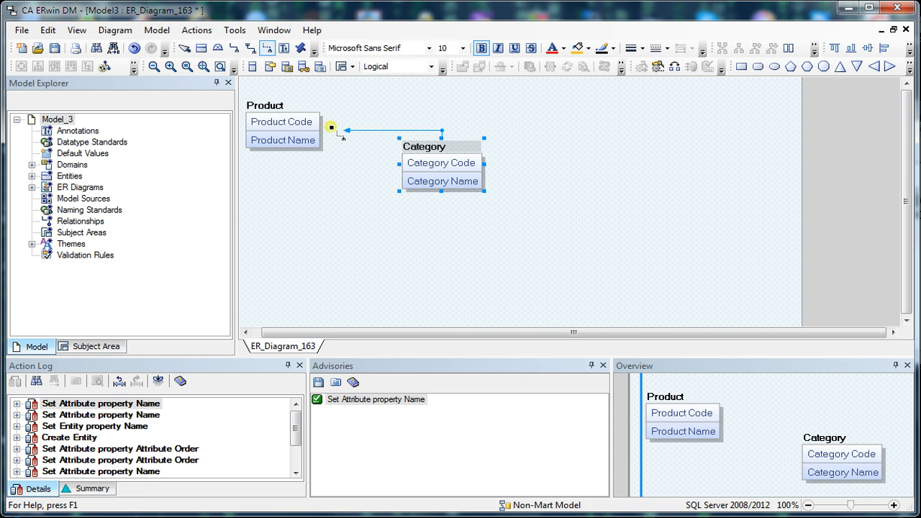
pyautogui.click(311, 127)
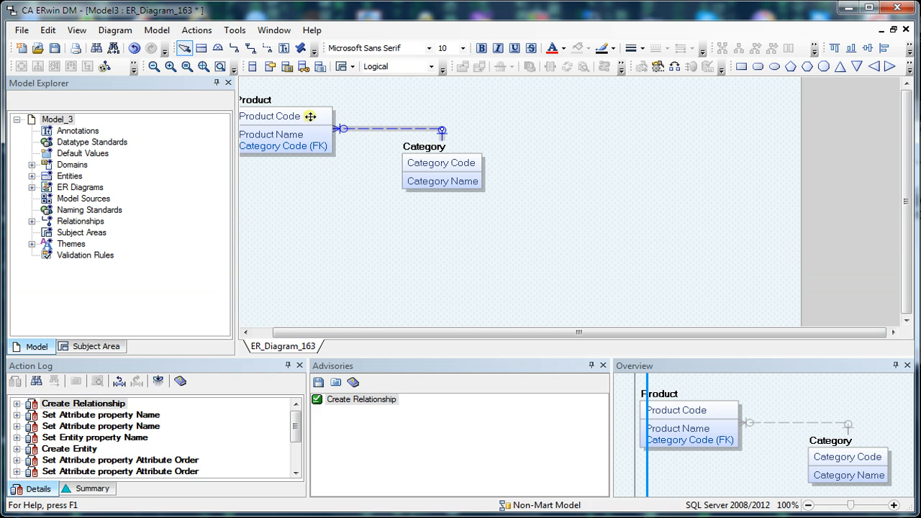
pyautogui.moveTo(284, 107); pyautogui.dragTo(292, 104)
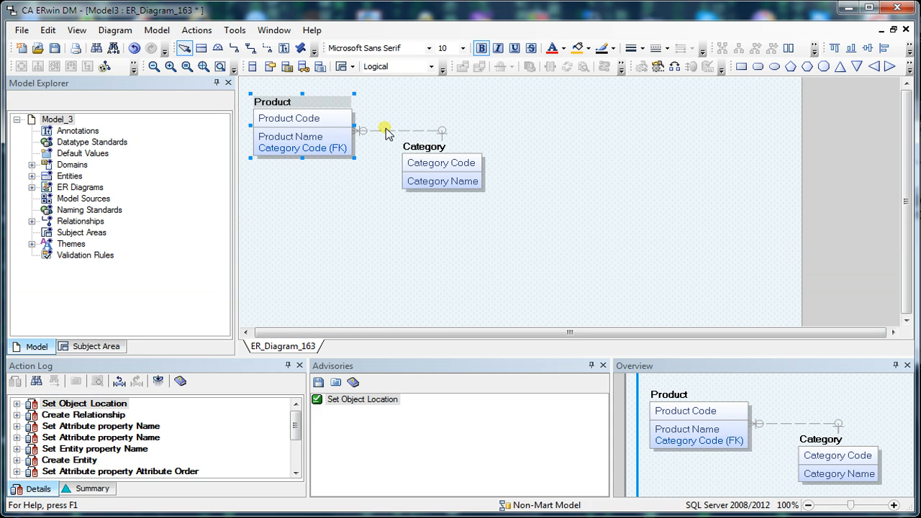
pyautogui.click(381, 128)
pyautogui.click(385, 130)
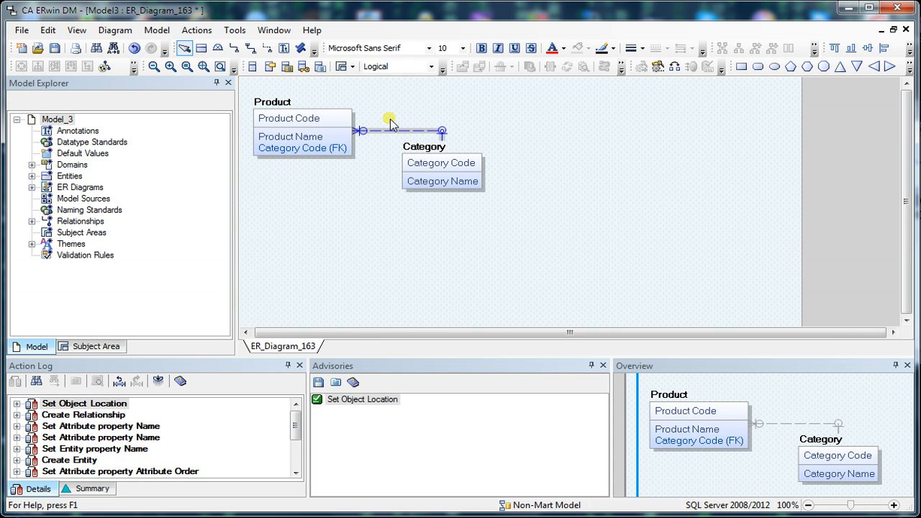
pyautogui.click(385, 109)
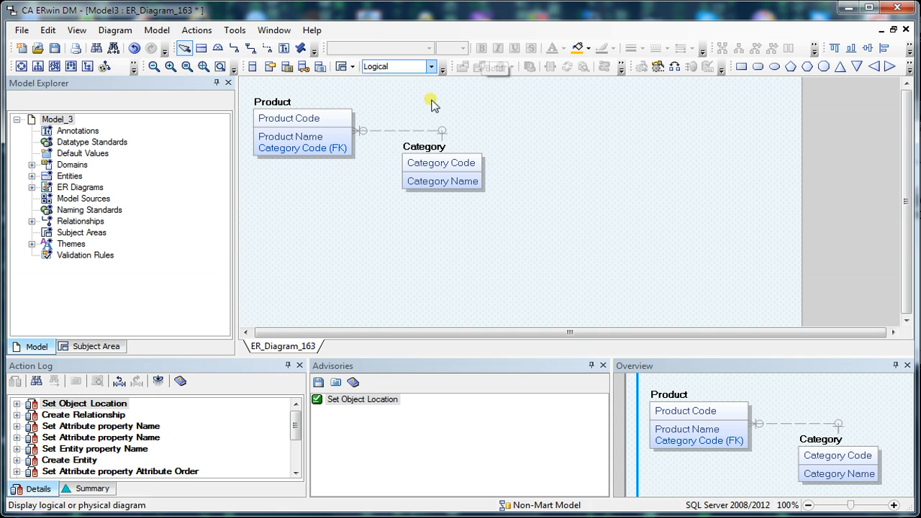
# Step: Give the Category entity an orange-yellow background and make its Category Code attribute bold
pyautogui.click(441, 148)
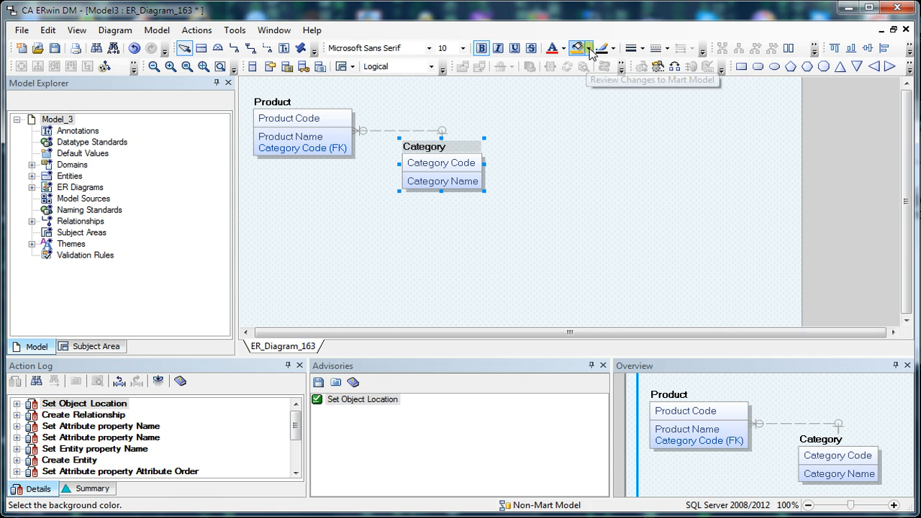
pyautogui.click(588, 48)
pyautogui.click(602, 167)
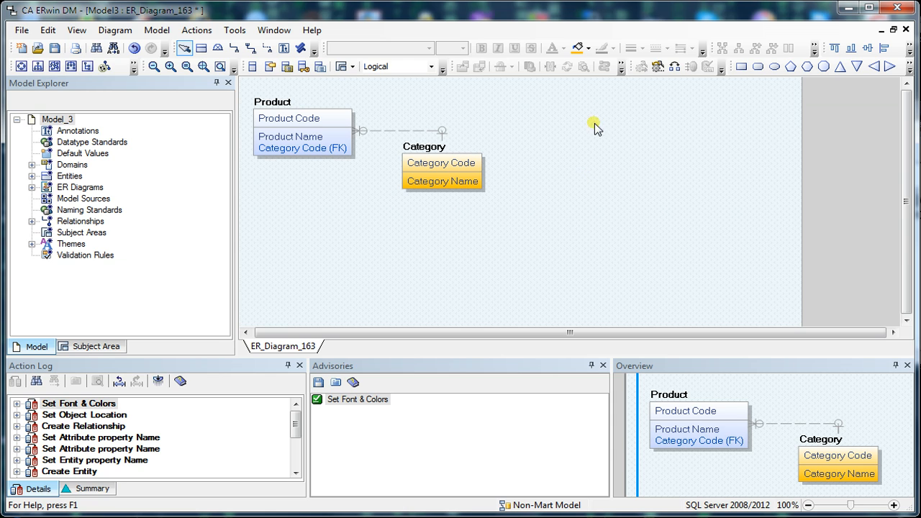
pyautogui.click(457, 164)
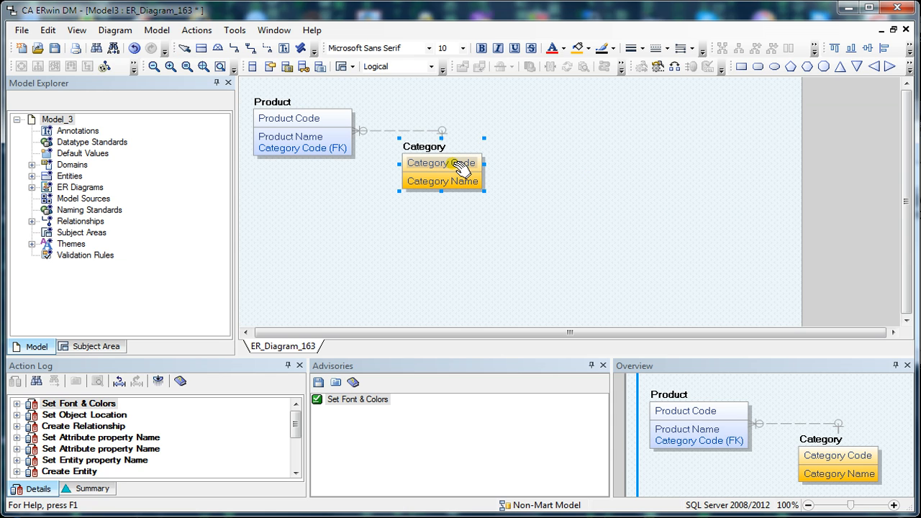
pyautogui.click(481, 48)
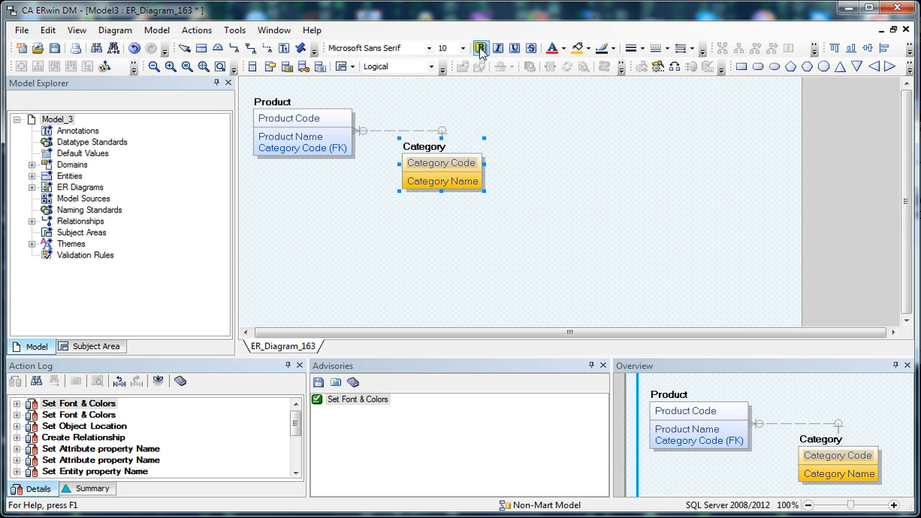
pyautogui.click(541, 161)
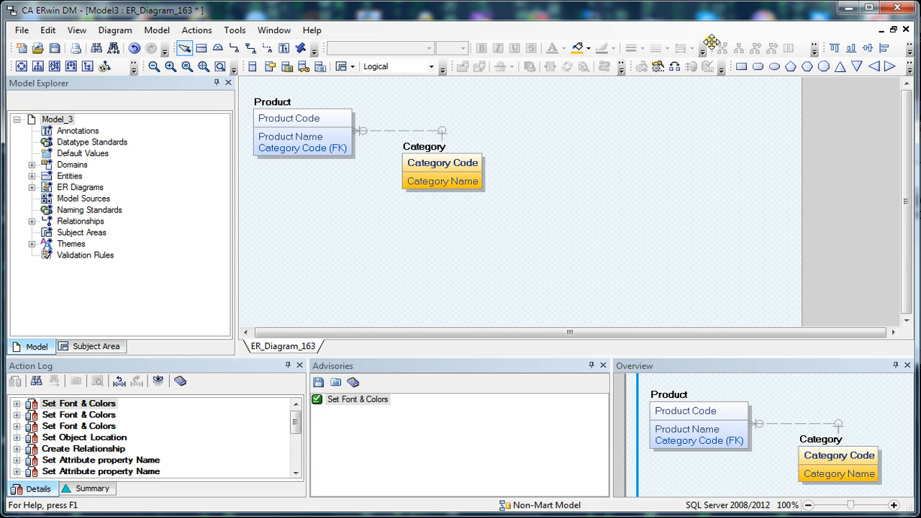
# Step: Align the Product and Category entities on a shared horizontal centre line, keeping Category in place
pyautogui.moveTo(712, 41)
pyautogui.mouseDown()
pyautogui.moveTo(726, 56)
pyautogui.moveTo(817, 59)
pyautogui.mouseUp()
pyautogui.click(460, 157)
pyautogui.keyDown('shift'); pyautogui.click(323, 120); pyautogui.keyUp('shift')
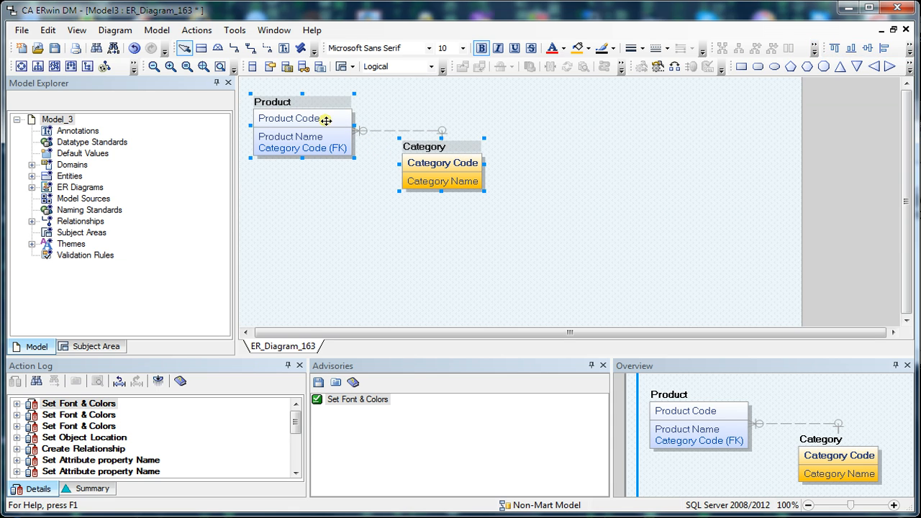
pyautogui.click(867, 52)
pyautogui.click(618, 200)
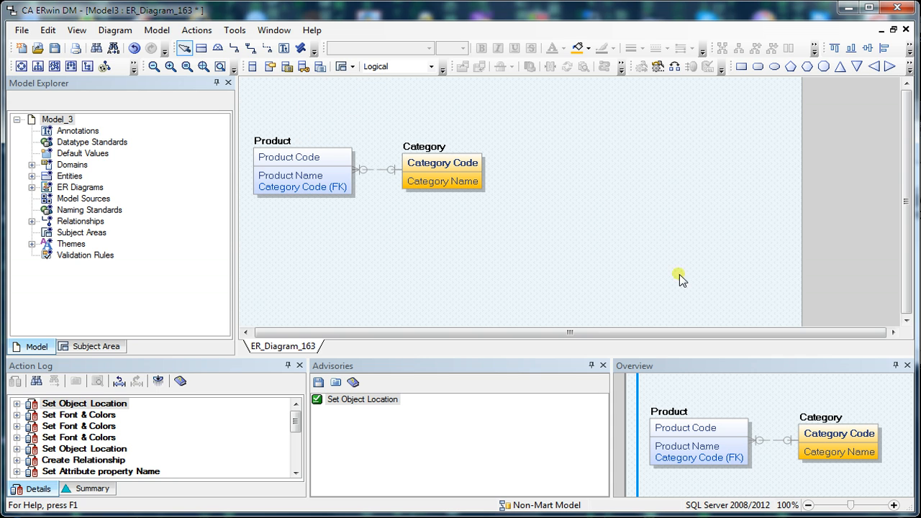
# Step: Switch the diagram's display level to entity, primary key and back to attribute, removing existing object overrides each time
pyautogui.moveTo(766, 412); pyautogui.dragTo(692, 377)
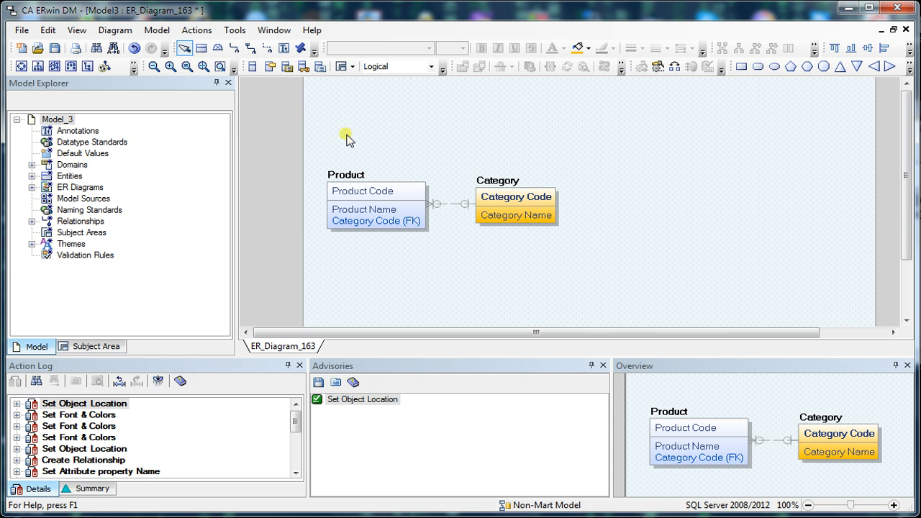
pyautogui.click(251, 69)
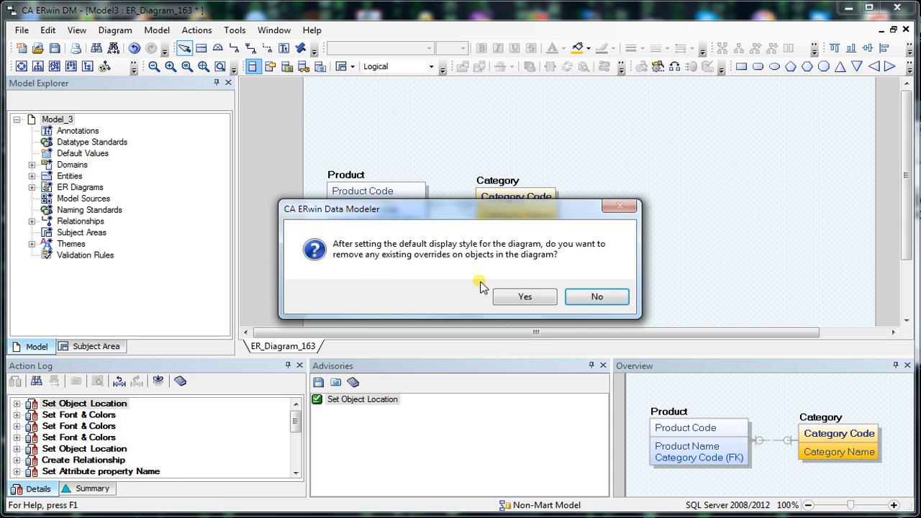
pyautogui.click(522, 298)
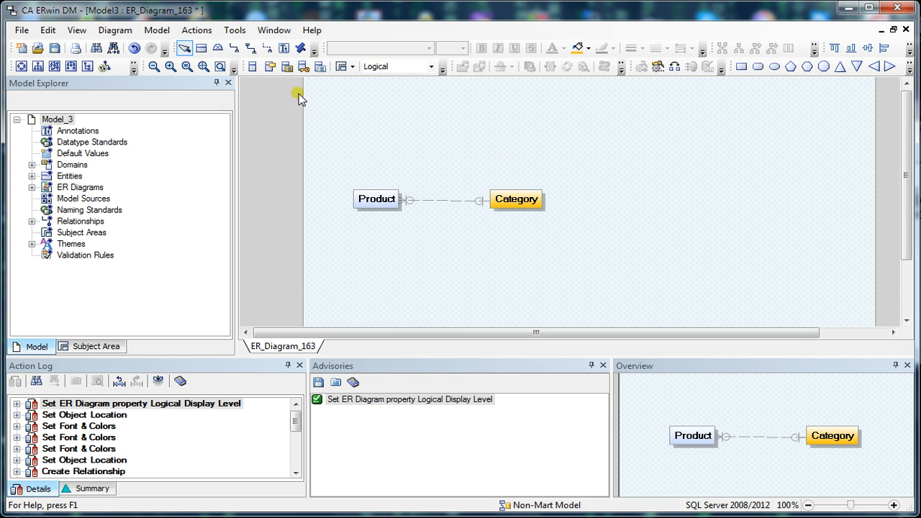
pyautogui.click(270, 66)
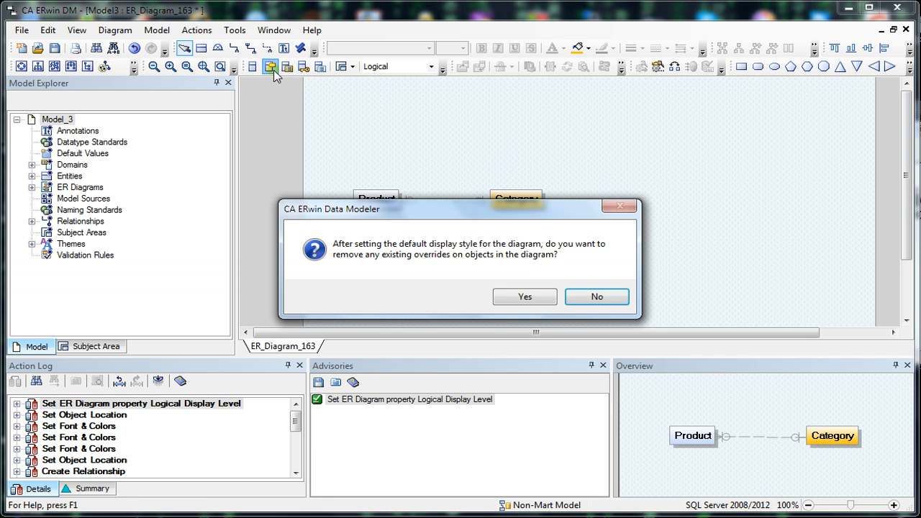
pyautogui.click(508, 298)
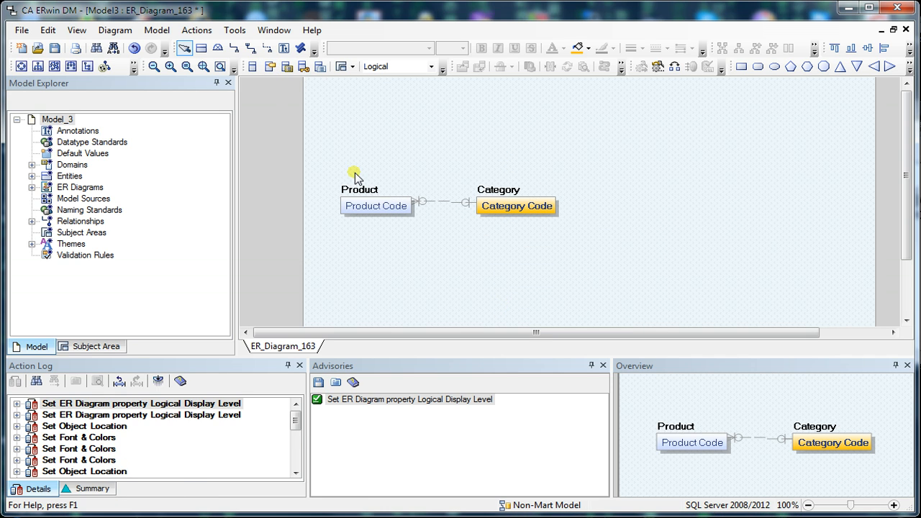
pyautogui.click(286, 66)
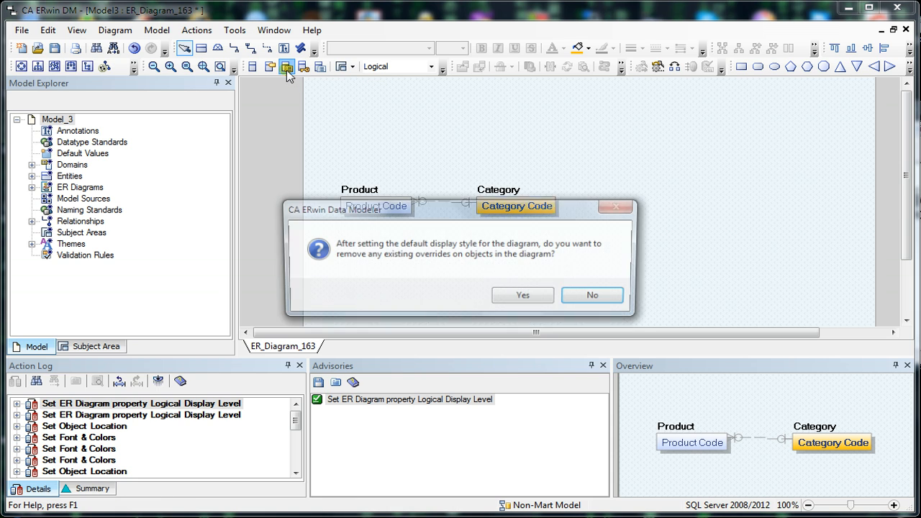
pyautogui.click(525, 297)
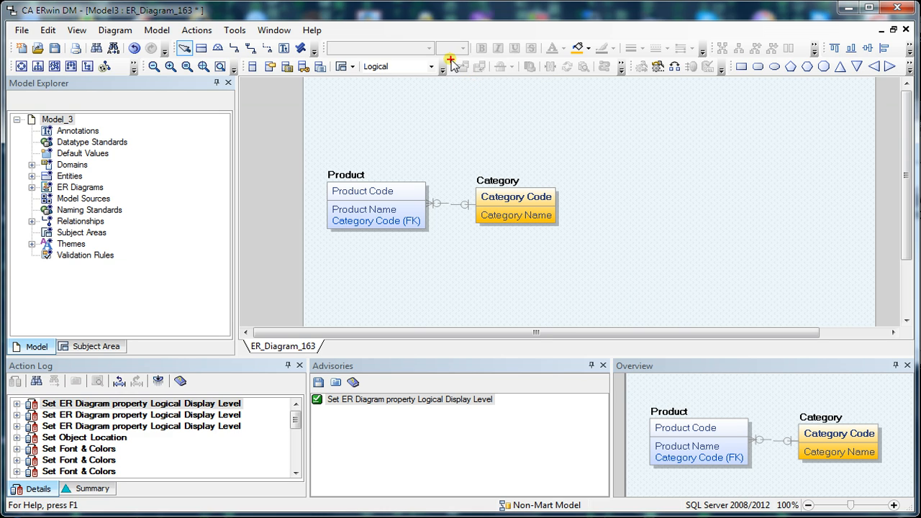
pyautogui.moveTo(464, 85); pyautogui.dragTo(621, 79)
pyautogui.hotkey('ctrl', '2')
pyautogui.moveTo(634, 61)
pyautogui.mouseDown()
pyautogui.moveTo(662, 82)
pyautogui.moveTo(720, 79)
pyautogui.mouseUp()
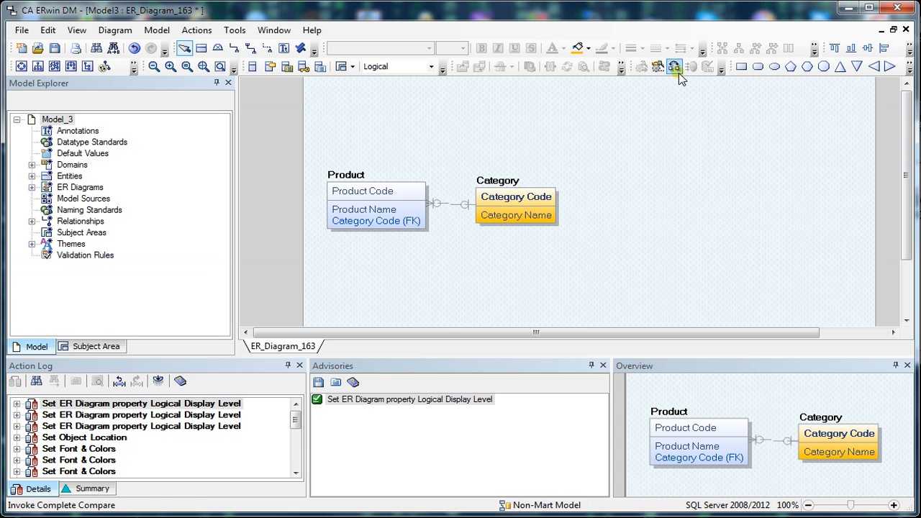
pyautogui.click(199, 33)
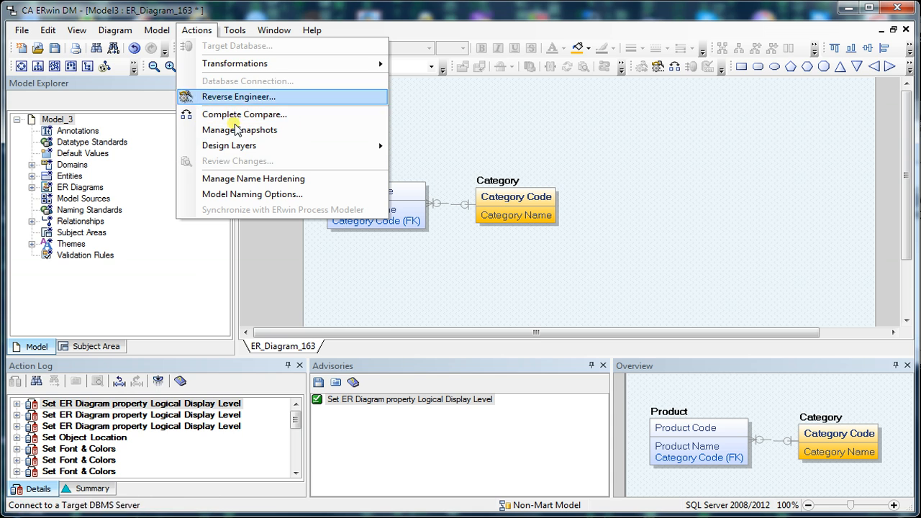
pyautogui.click(623, 137)
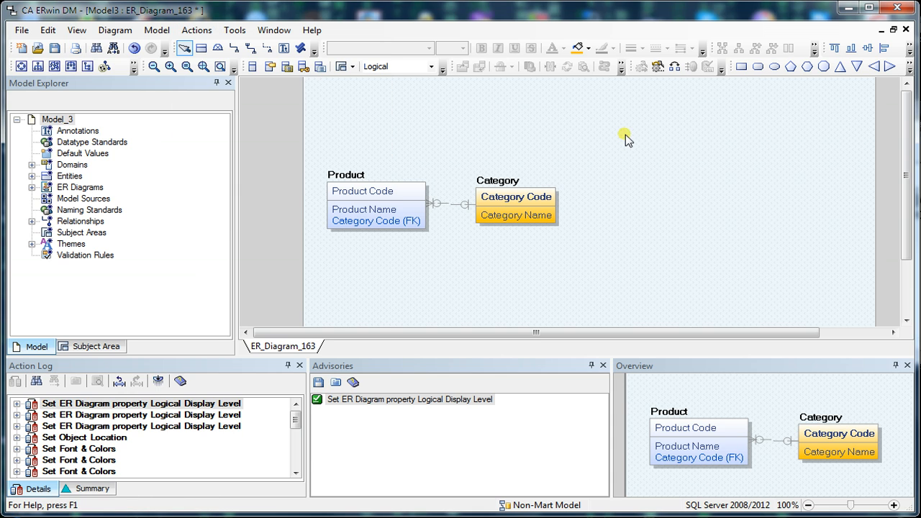
# Step: Draw a rectangle shape enclosing both the Product and Category entities, without any text
pyautogui.click(741, 68)
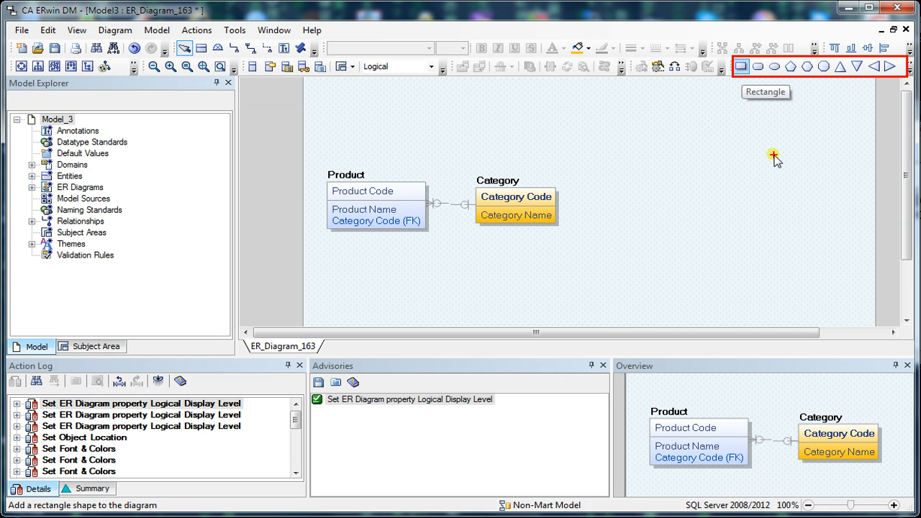
pyautogui.click(741, 67)
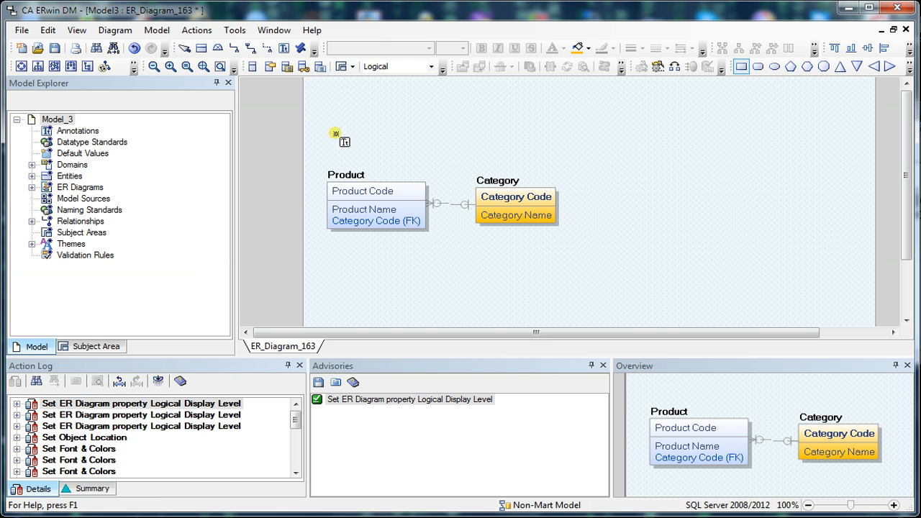
pyautogui.moveTo(320, 134); pyautogui.dragTo(614, 279)
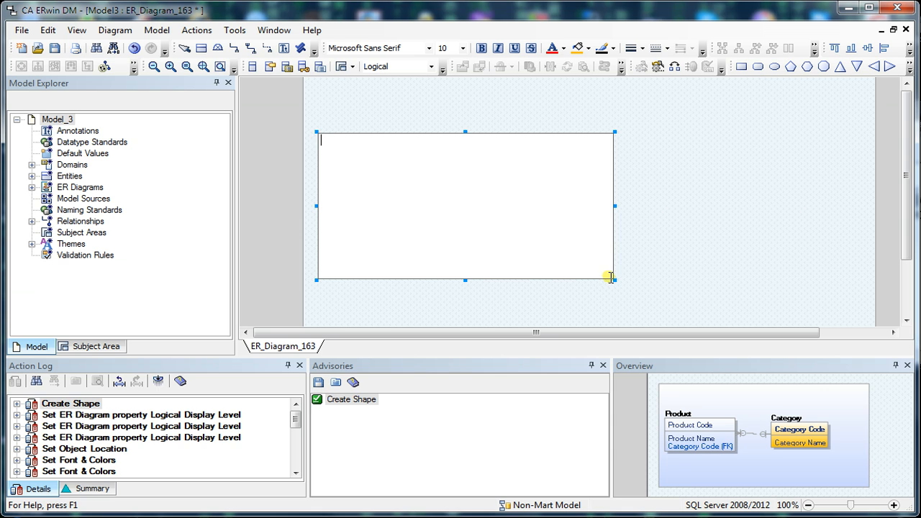
pyautogui.click(706, 204)
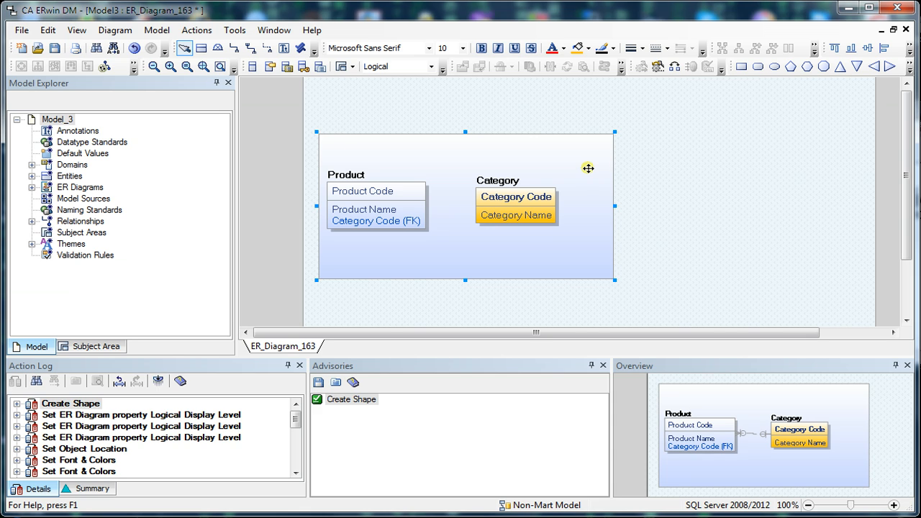
# Step: Override the enclosing rectangle's fill style, setting its fill transparency to 60
pyautogui.rightClick(587, 168)
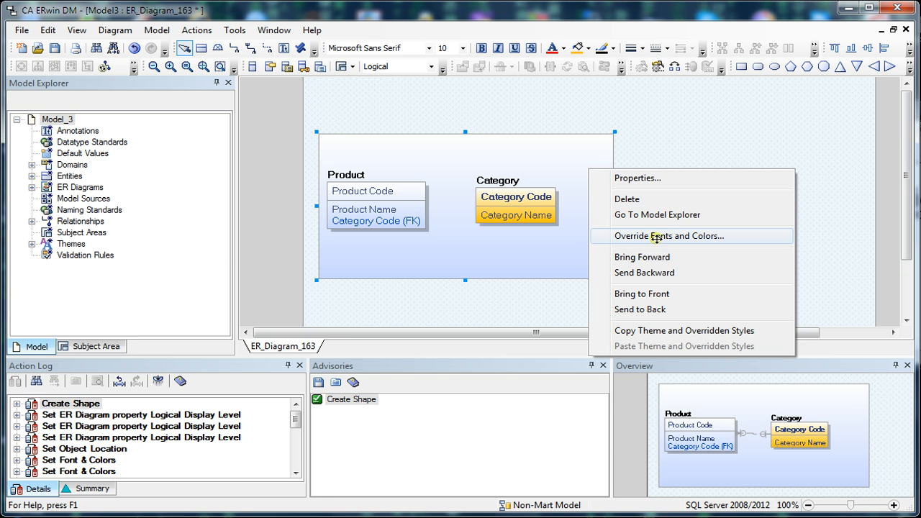
pyautogui.click(656, 237)
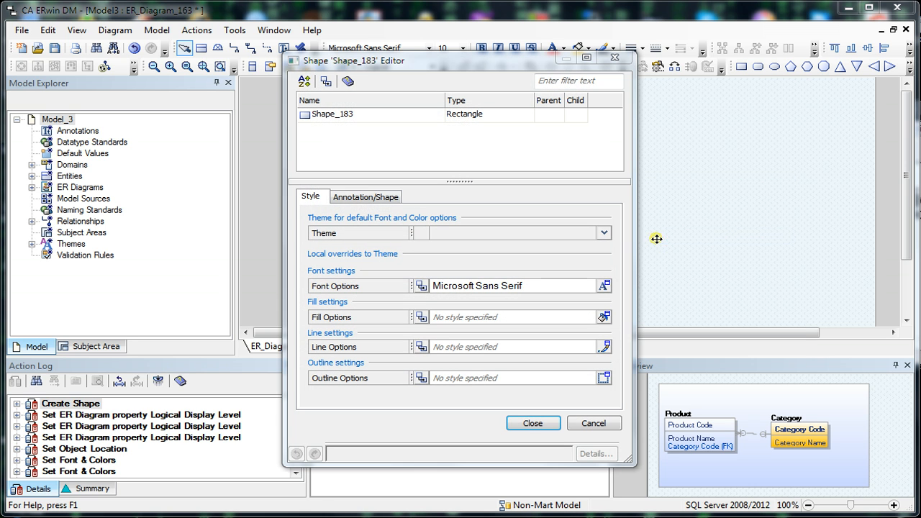
pyautogui.click(603, 317)
pyautogui.click(457, 272)
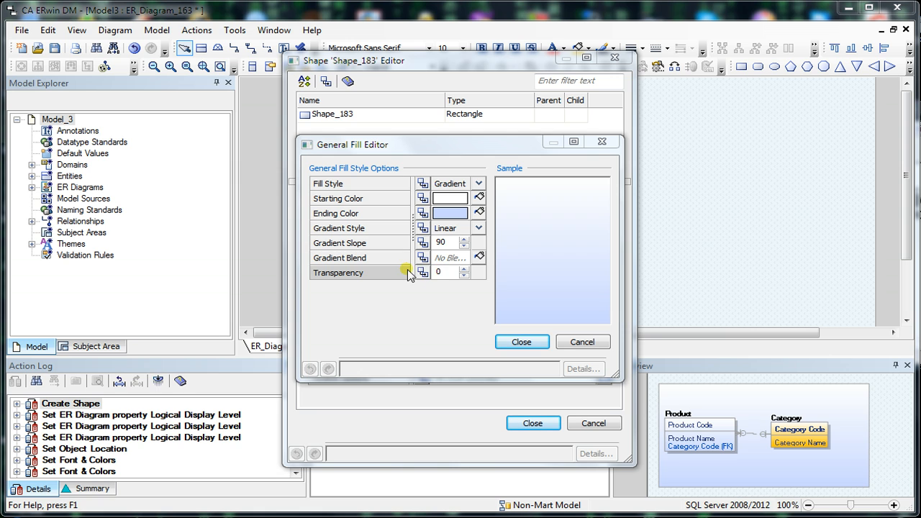
pyautogui.click(439, 271)
pyautogui.write('60')
pyautogui.click(536, 342)
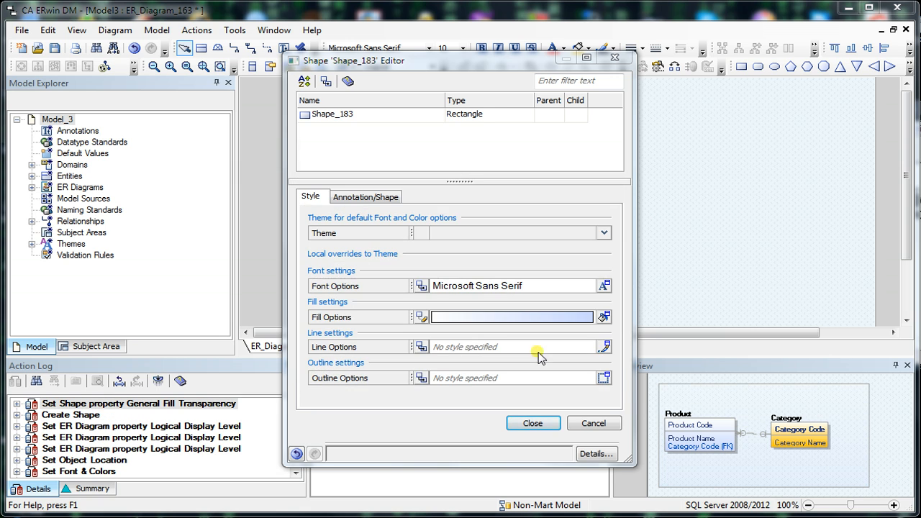
pyautogui.click(539, 423)
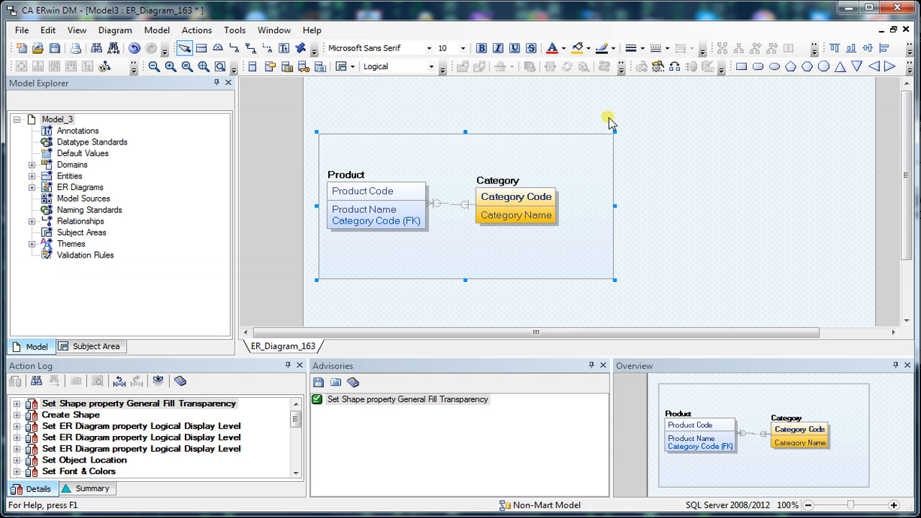
# Step: Change the background color of the rectangle around the Product and Category entities to green
pyautogui.click(587, 48)
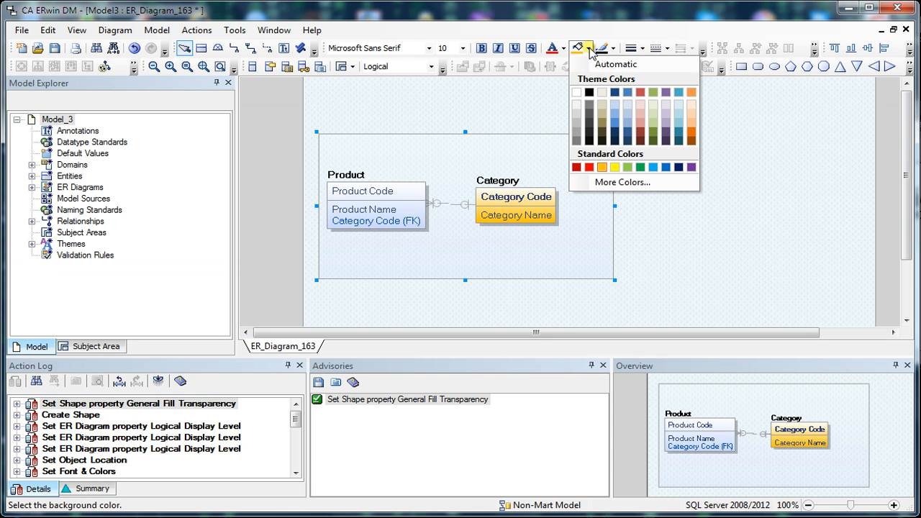
pyautogui.click(641, 167)
pyautogui.click(679, 196)
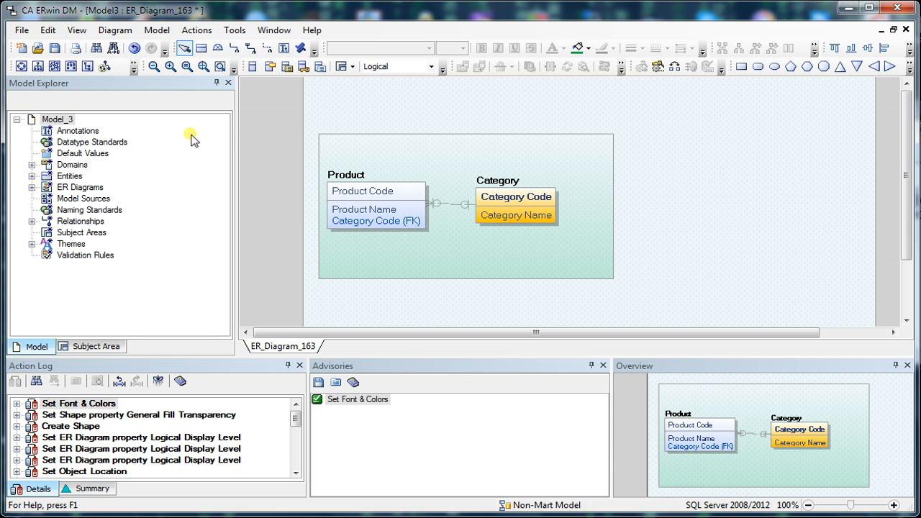
# Step: Set the default theme of the model Model_3 to Classic Theme in its properties
pyautogui.rightClick(66, 120)
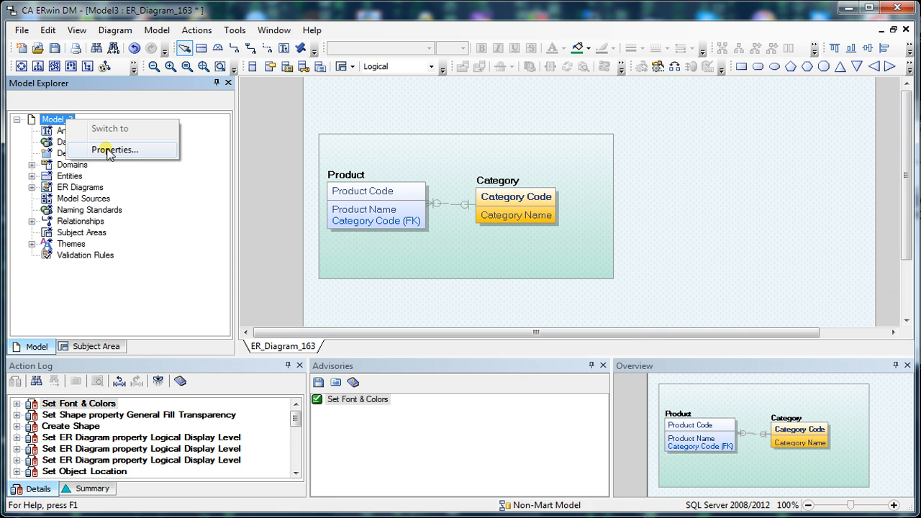
pyautogui.click(108, 150)
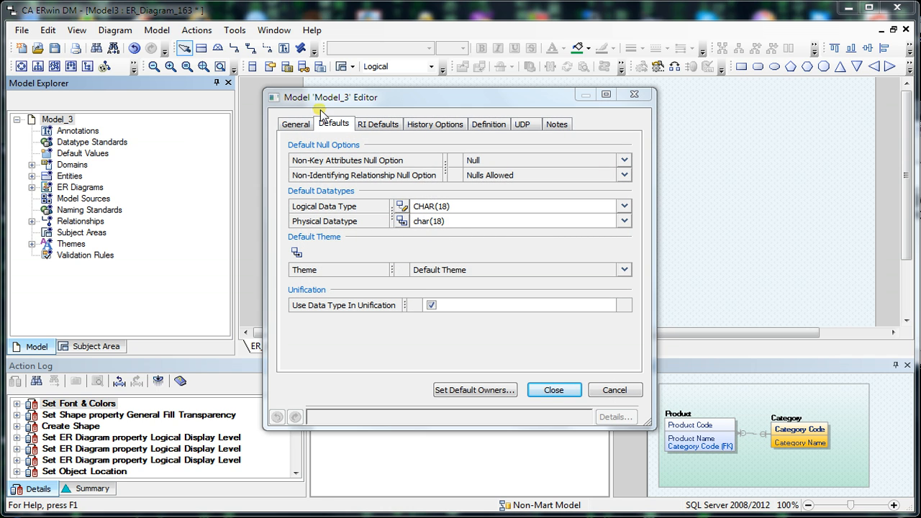
pyautogui.click(625, 269)
pyautogui.click(494, 283)
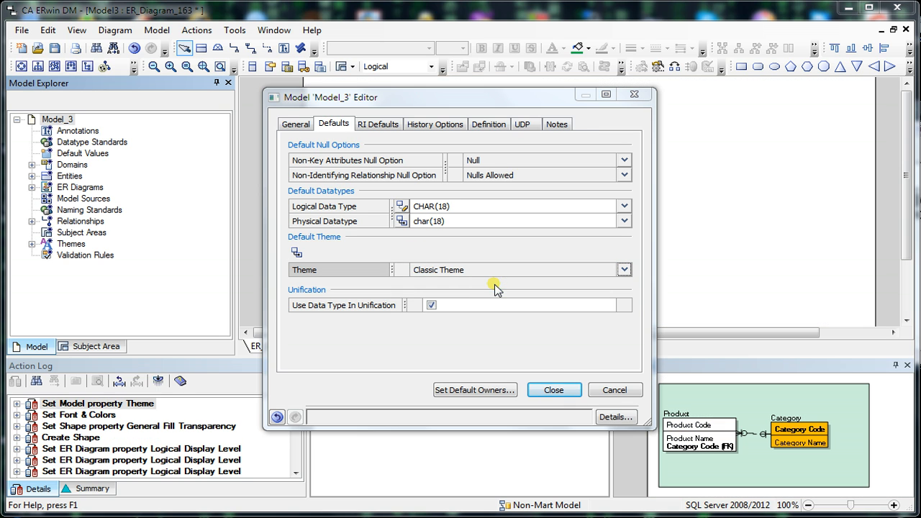
pyautogui.click(554, 390)
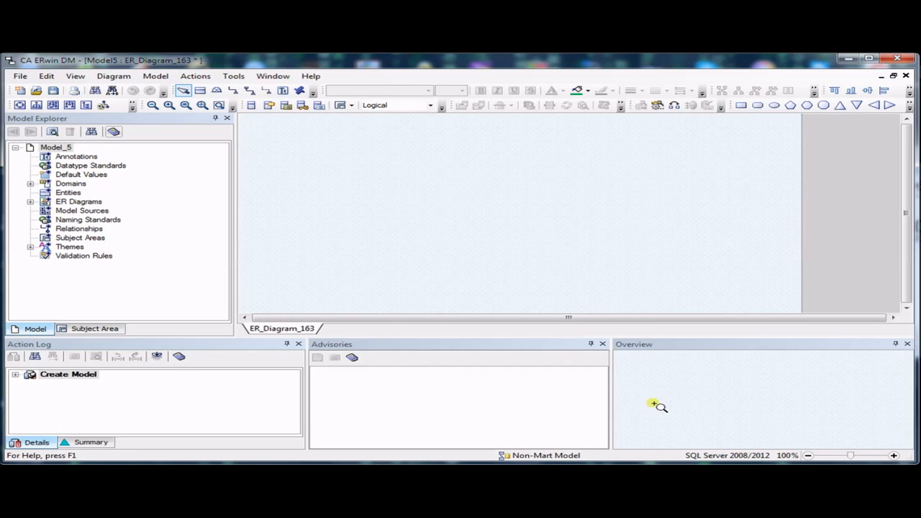
# Step: Place five independent entities in a descending diagonal across the empty diagram of Model_5, keeping their default names
pyautogui.click(199, 91)
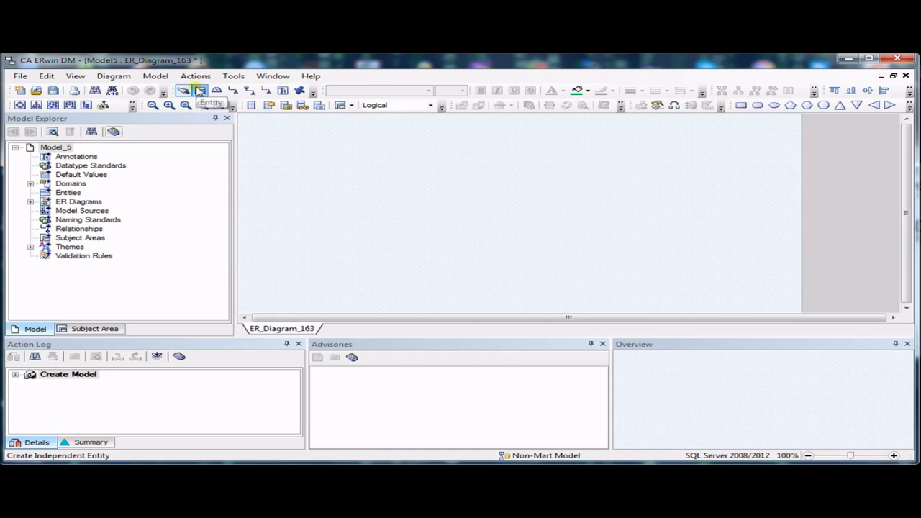
pyautogui.click(305, 157)
pyautogui.click(381, 197)
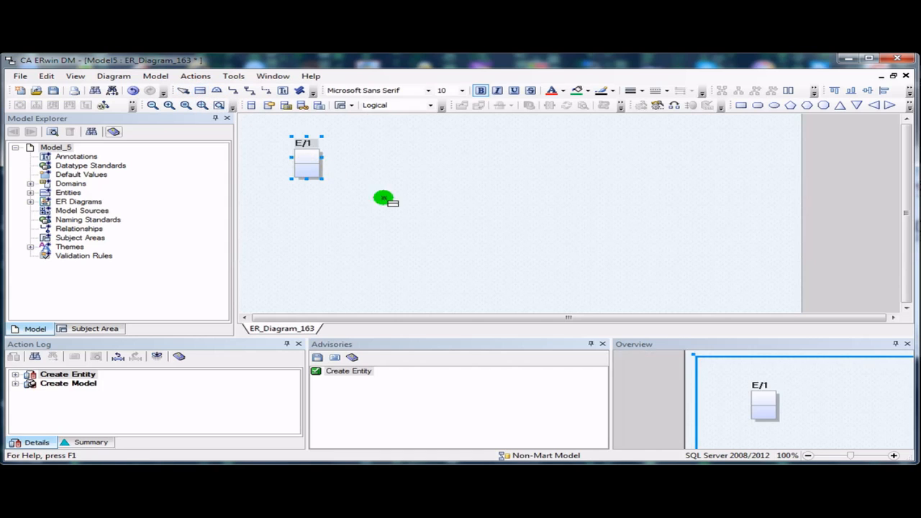
pyautogui.click(463, 236)
pyautogui.click(551, 272)
pyautogui.click(650, 303)
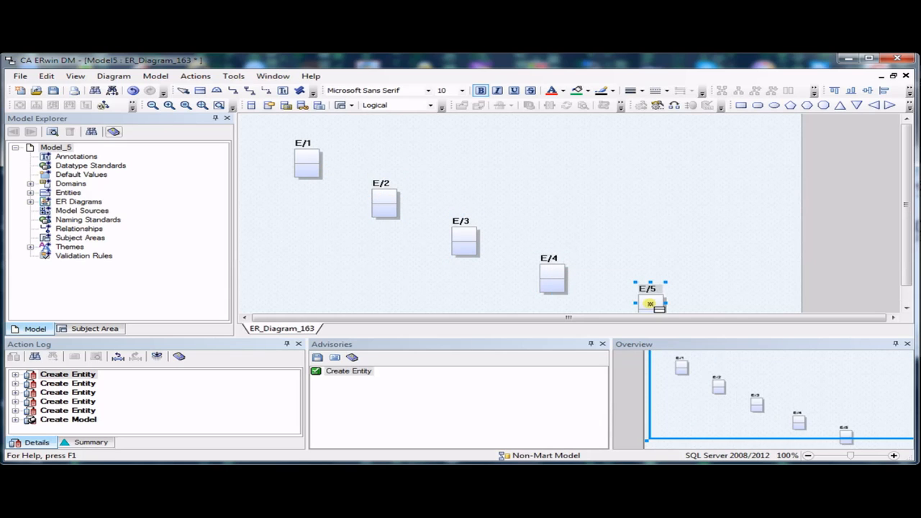
pyautogui.press('Escape')
# Step: Add an attribute named Product to the key area of entity E/4
pyautogui.click(549, 258)
pyautogui.click(551, 261)
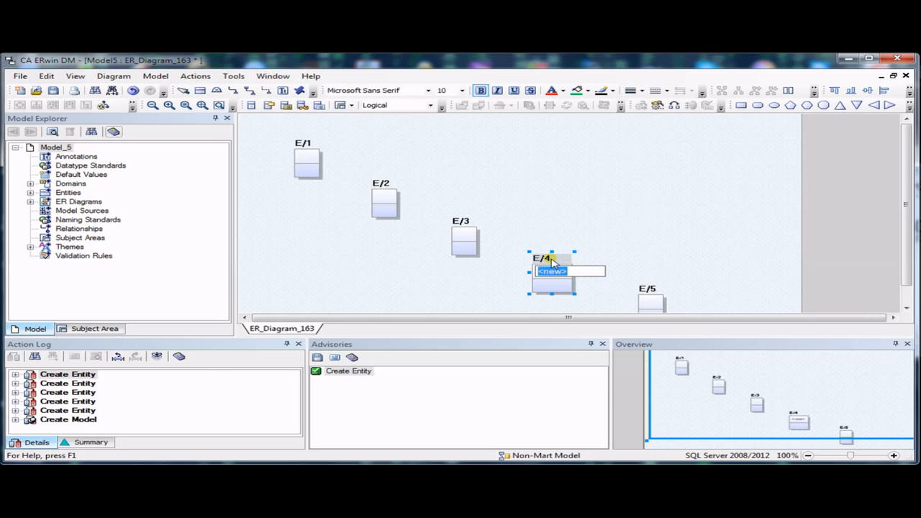
pyautogui.write('ro')
pyautogui.press('BackSpace')
pyautogui.press('BackSpace')
pyautogui.write('Product')
pyautogui.click(559, 206)
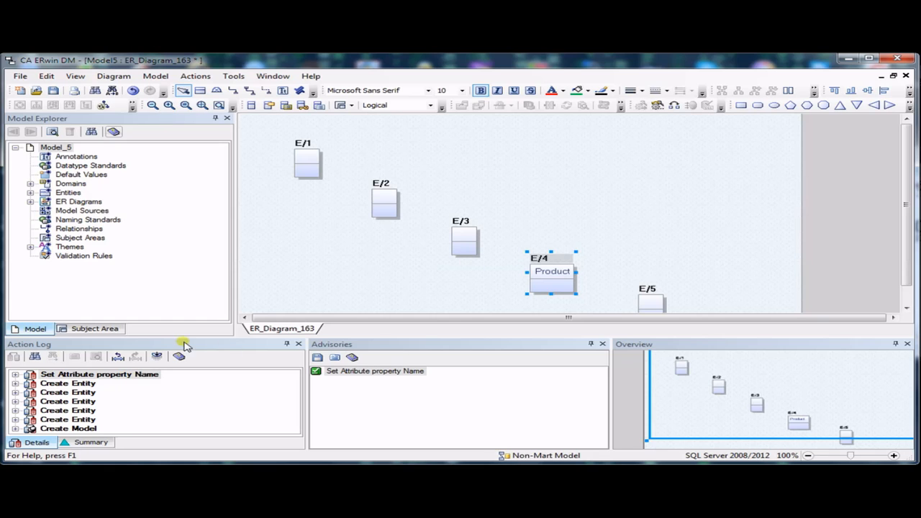
# Step: Undo the naming of the Product attribute from the action log
pyautogui.click(120, 377)
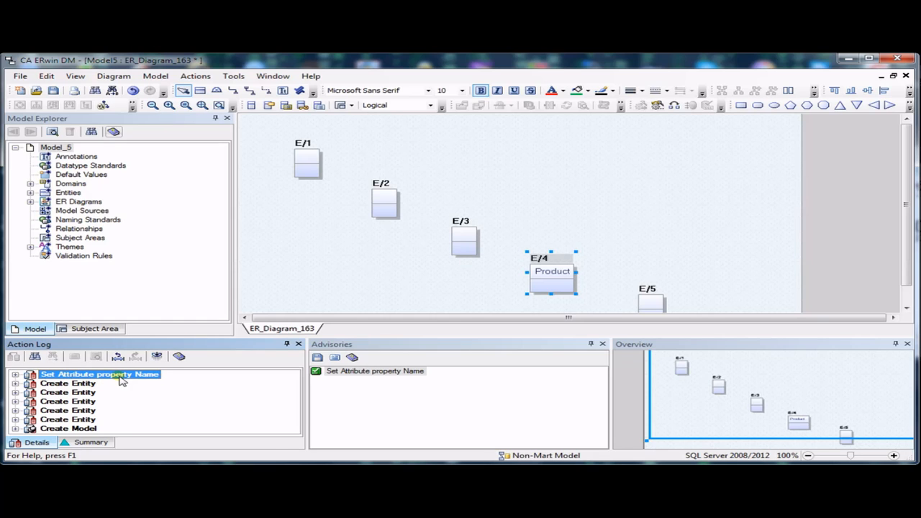
pyautogui.rightClick(120, 379)
pyautogui.click(144, 382)
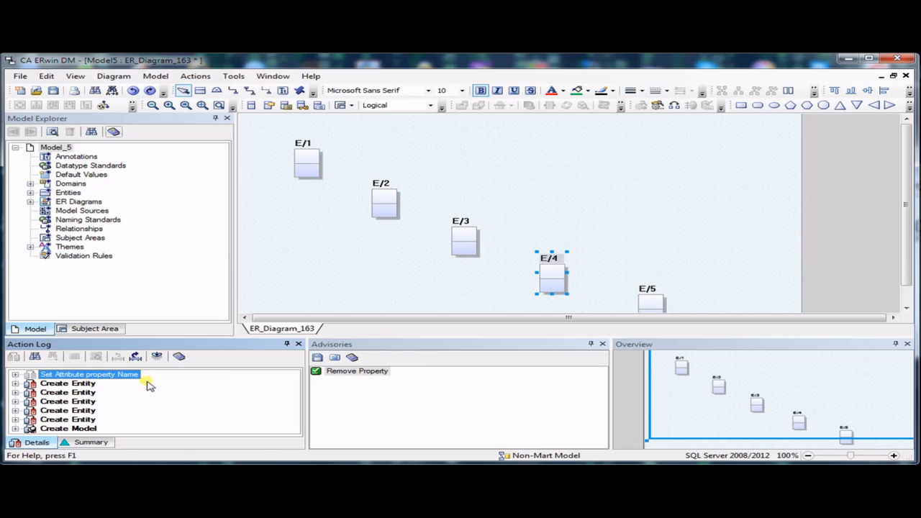
# Step: Inspect the logged creation of entity E/3, and undo all changes back to that point
pyautogui.click(85, 401)
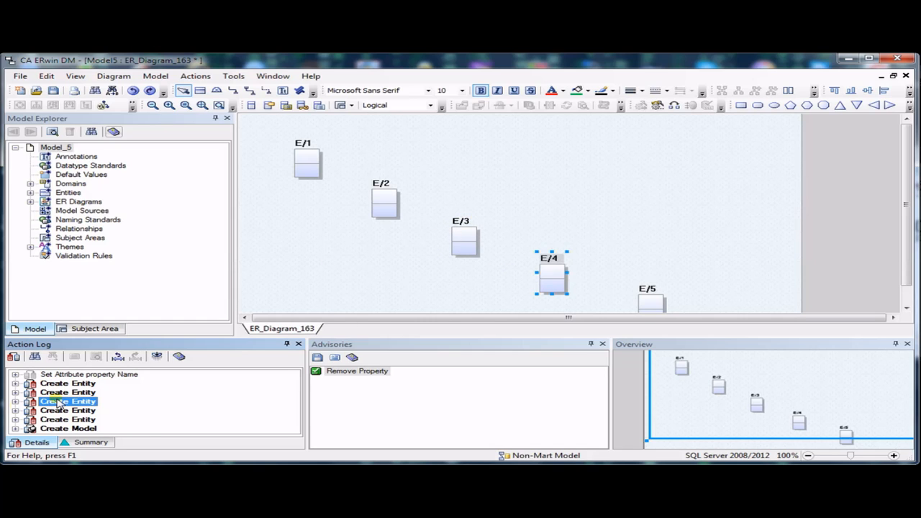
pyautogui.click(15, 401)
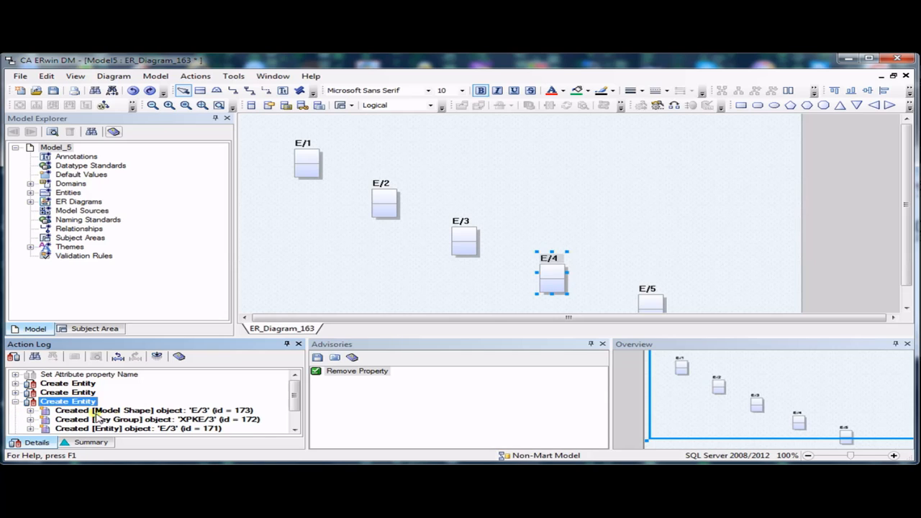
pyautogui.click(15, 402)
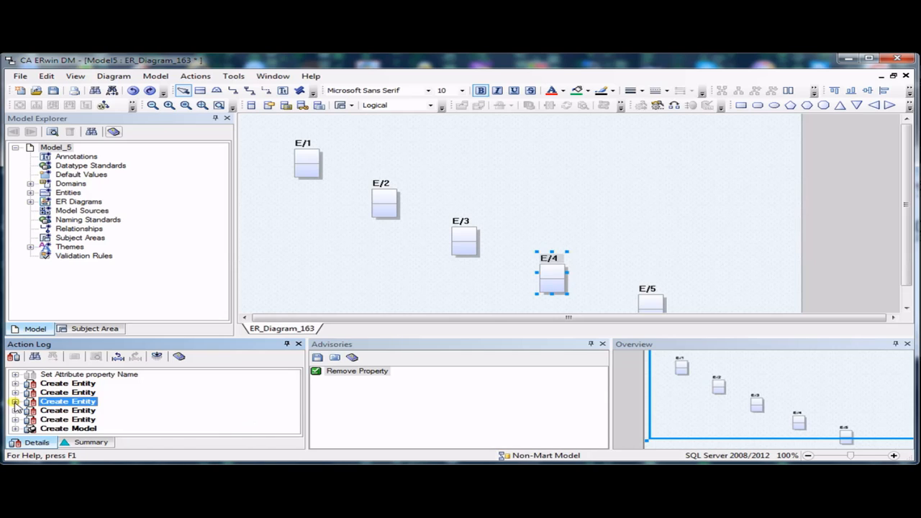
pyautogui.rightClick(59, 403)
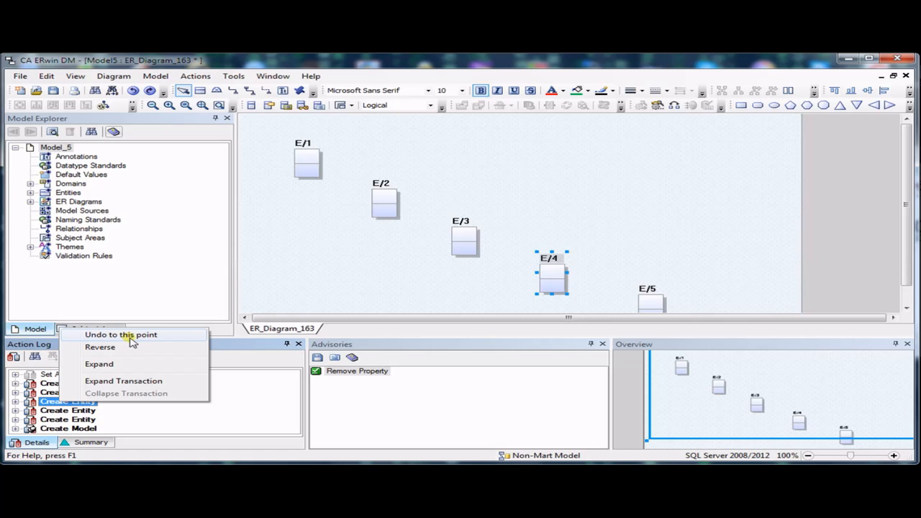
pyautogui.click(121, 334)
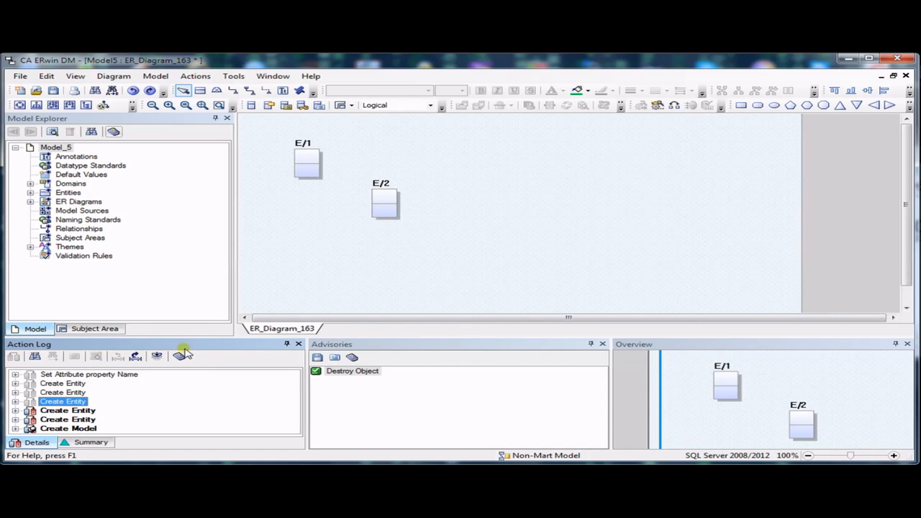
pyautogui.click(358, 403)
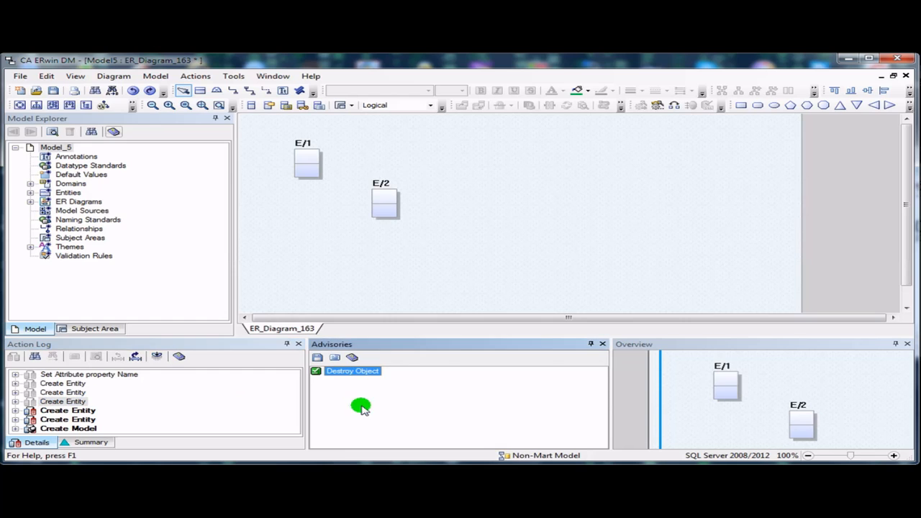
# Step: Give entity E/2 a Light Green background color
pyautogui.click(379, 183)
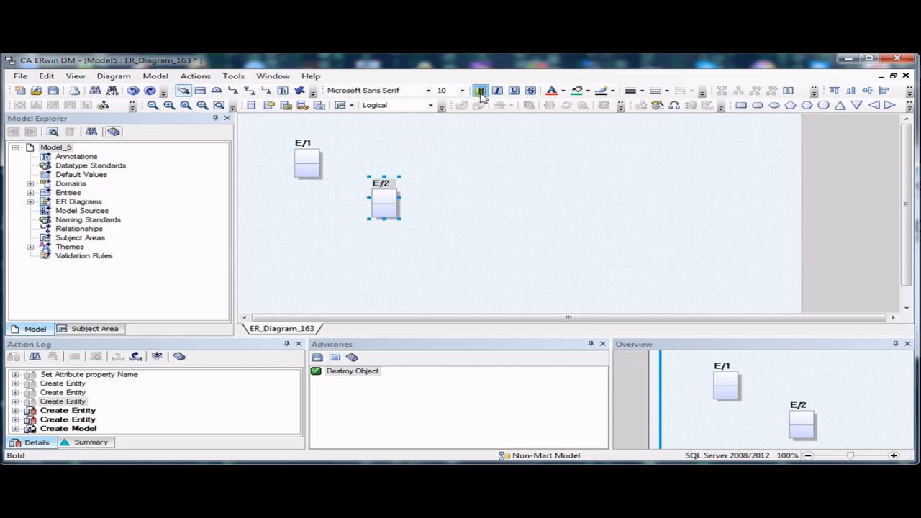
pyautogui.click(589, 92)
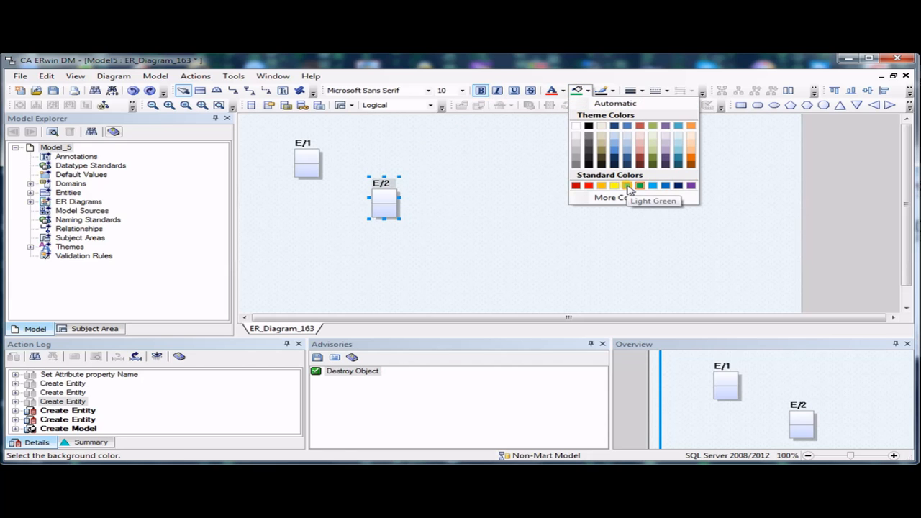
pyautogui.click(629, 187)
pyautogui.click(554, 239)
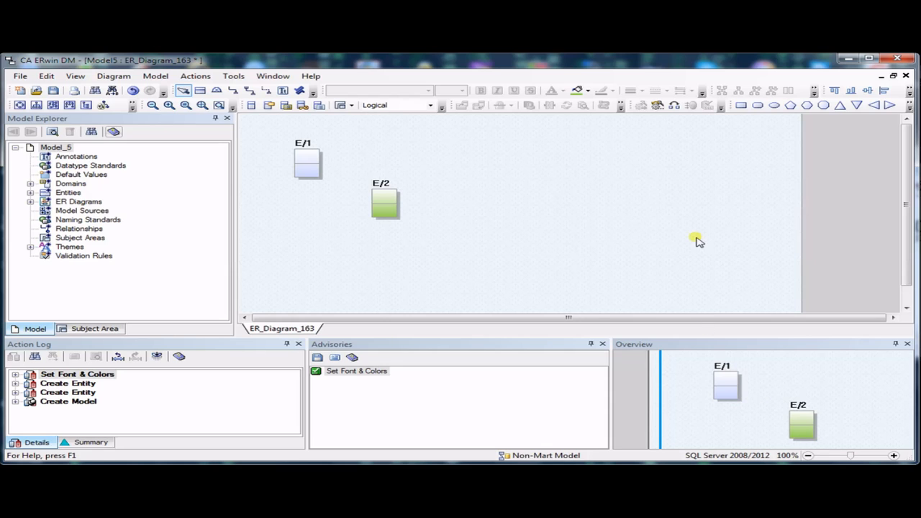
# Step: Place five more independent entities in a descending diagonal beyond the green entity, keeping their default names
pyautogui.click(200, 90)
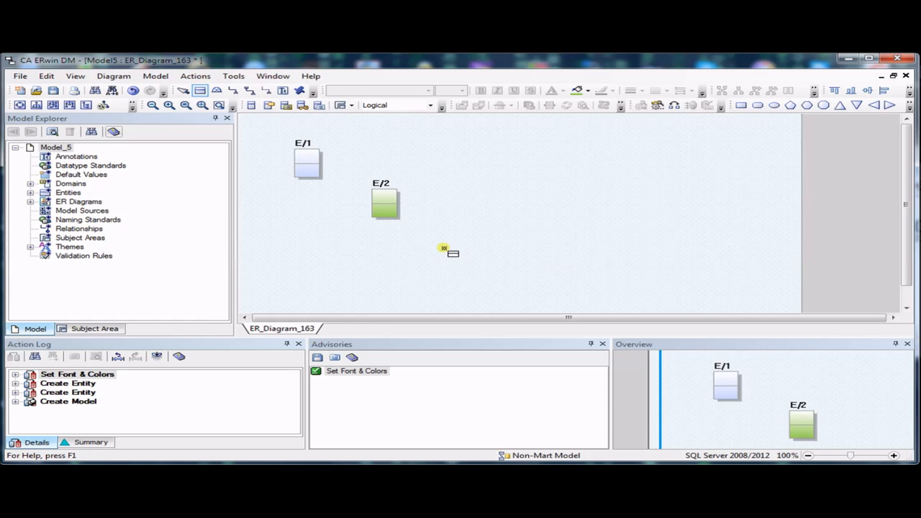
pyautogui.click(443, 247)
pyautogui.click(492, 283)
pyautogui.click(569, 300)
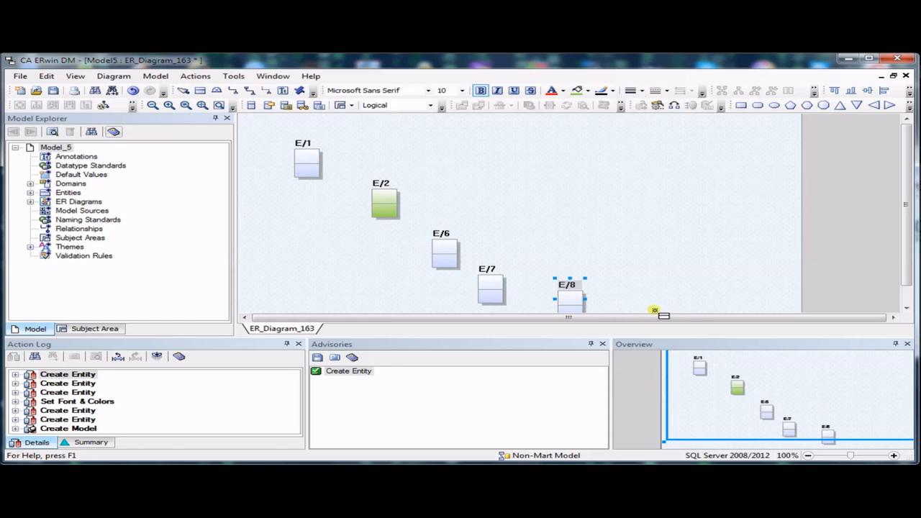
pyautogui.click(654, 311)
pyautogui.moveTo(905, 240); pyautogui.dragTo(909, 292)
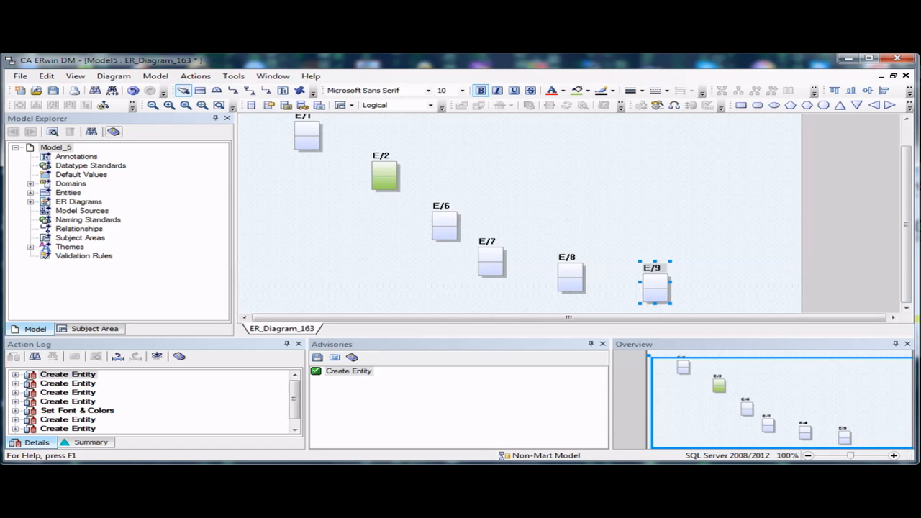
pyautogui.click(905, 308)
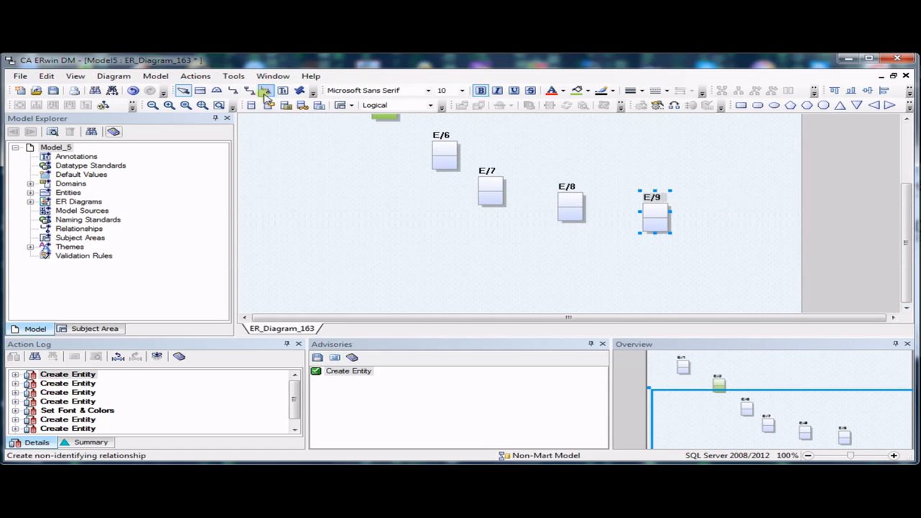
pyautogui.click(200, 90)
pyautogui.click(696, 283)
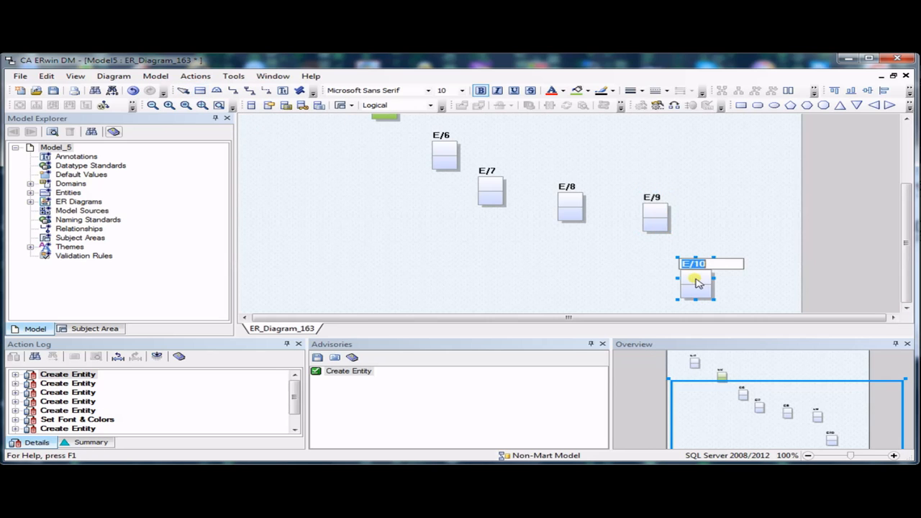
# Step: Use the overview to enlarge the area around entity E/9 and move the magnified view to entities E/1 and E/2
pyautogui.moveTo(862, 417); pyautogui.dragTo(839, 391)
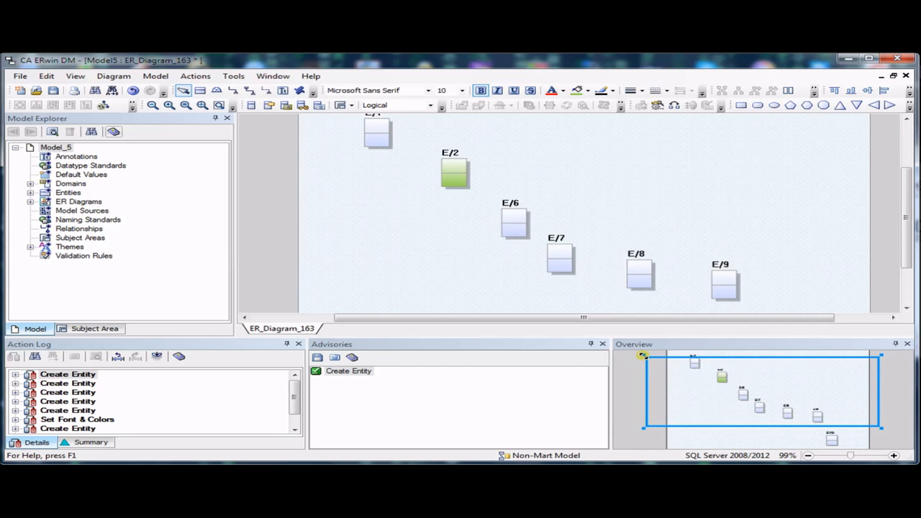
pyautogui.moveTo(644, 356); pyautogui.dragTo(749, 375)
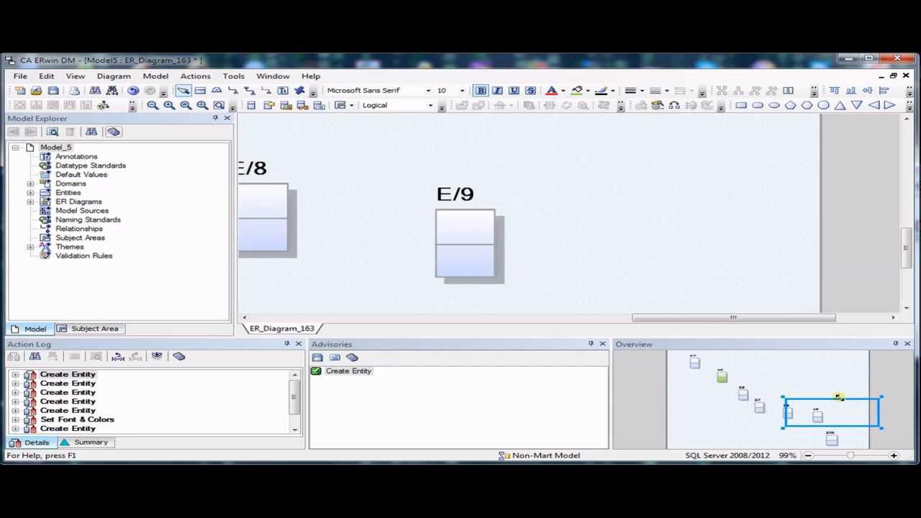
pyautogui.moveTo(840, 409); pyautogui.dragTo(714, 371)
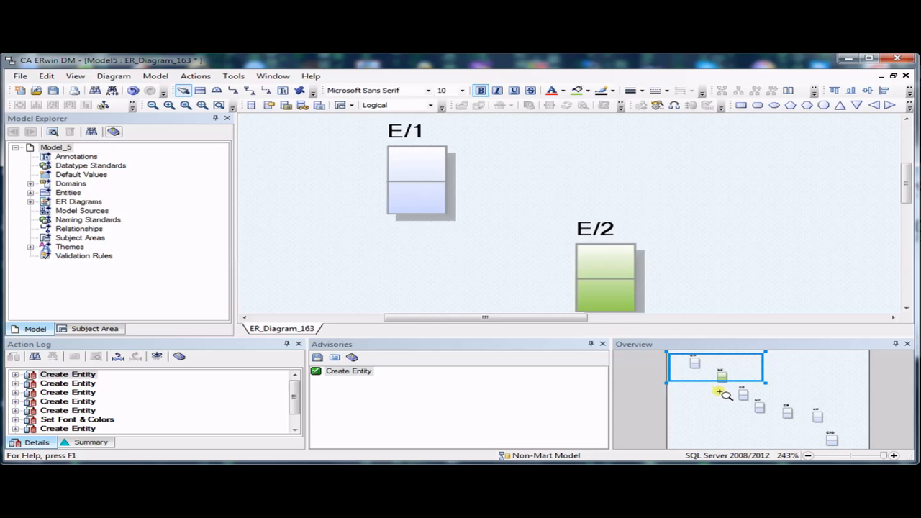
# Step: Move the magnified overview area to entities E/6 and E/7, and browse the model's entity list down to E/1's key groups
pyautogui.moveTo(720, 382)
pyautogui.mouseDown()
pyautogui.moveTo(754, 418)
pyautogui.moveTo(806, 423)
pyautogui.moveTo(721, 371)
pyautogui.moveTo(731, 392)
pyautogui.mouseUp()
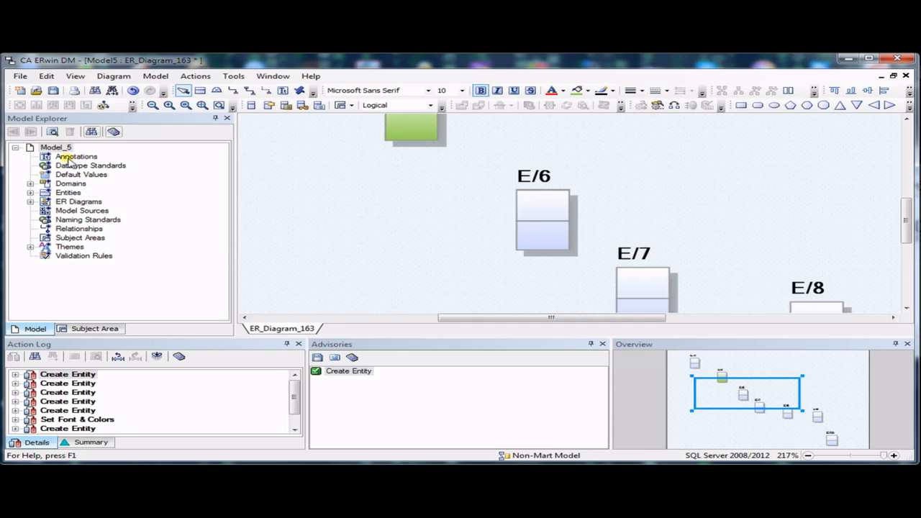
pyautogui.click(29, 192)
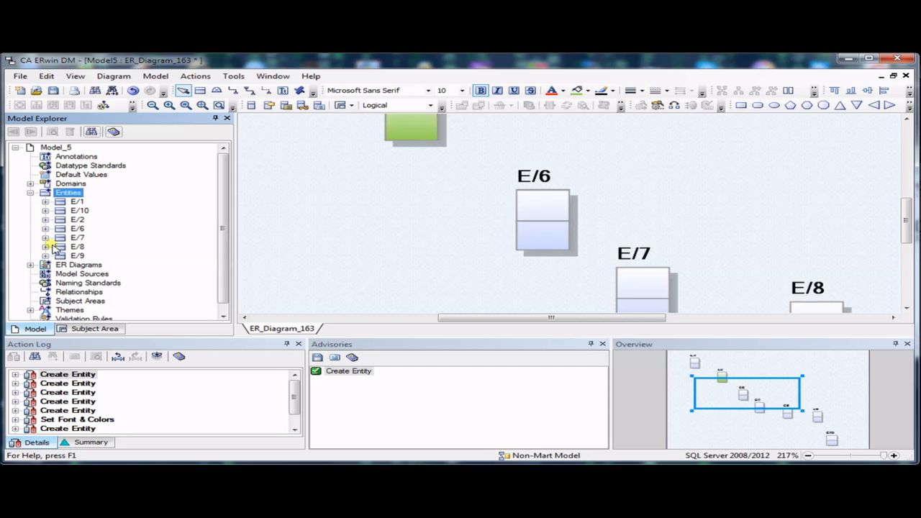
pyautogui.click(45, 201)
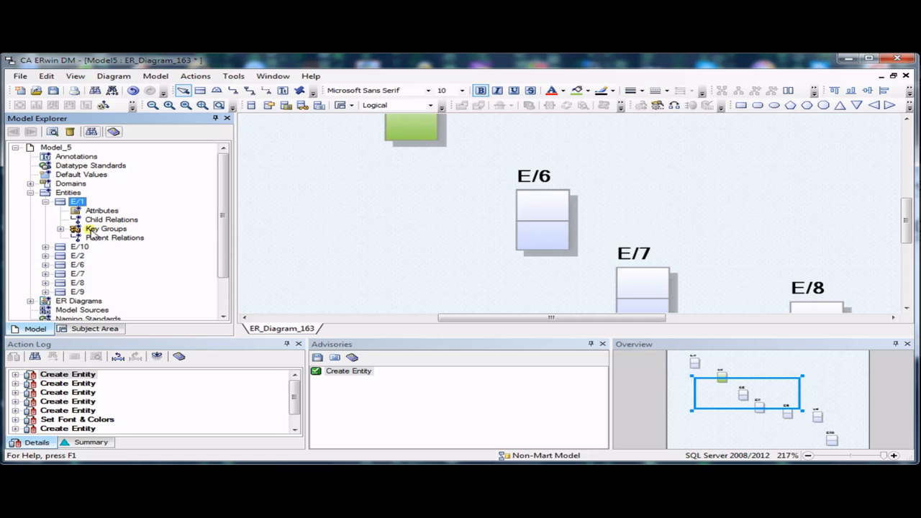
pyautogui.click(60, 228)
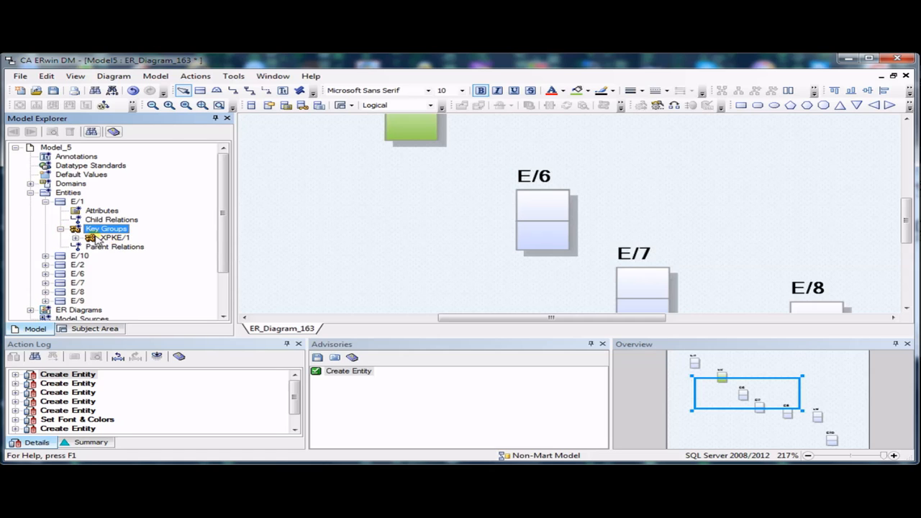
pyautogui.click(60, 229)
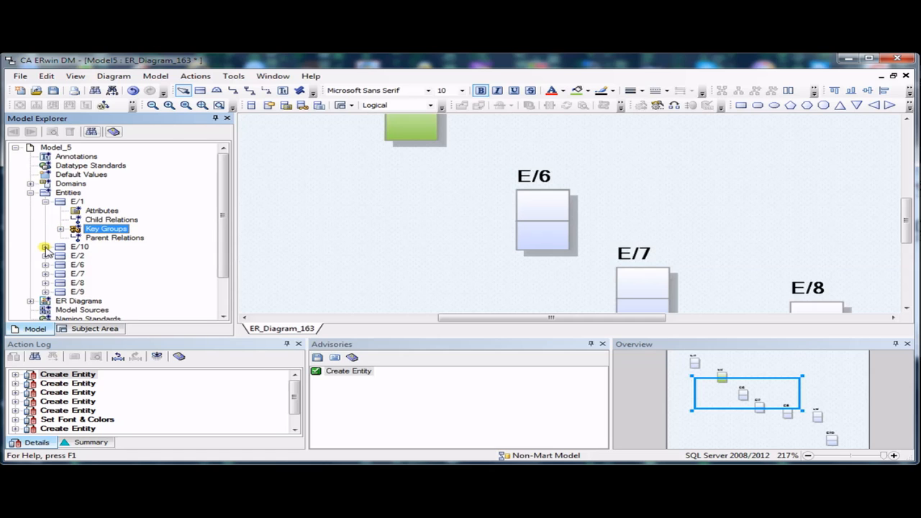
pyautogui.click(30, 193)
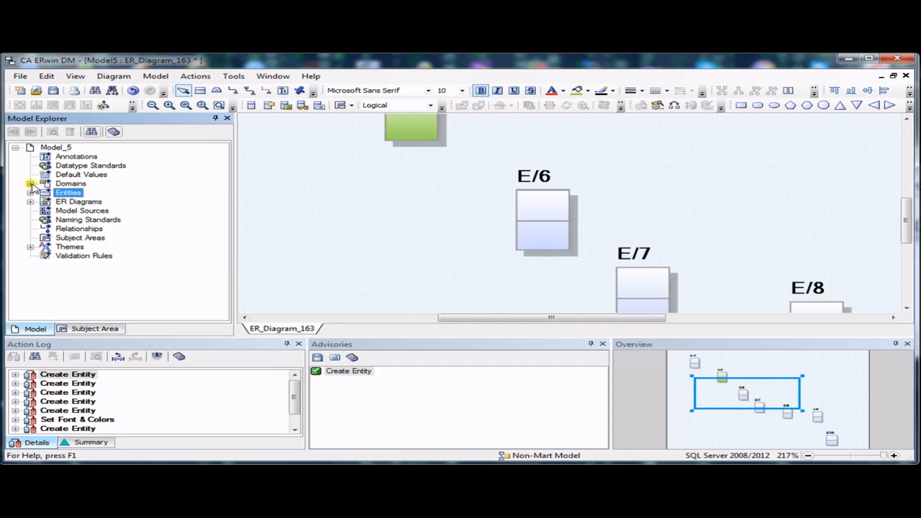
# Step: Examine the data types under the model's default domain, and collapse the domain list again
pyautogui.click(31, 184)
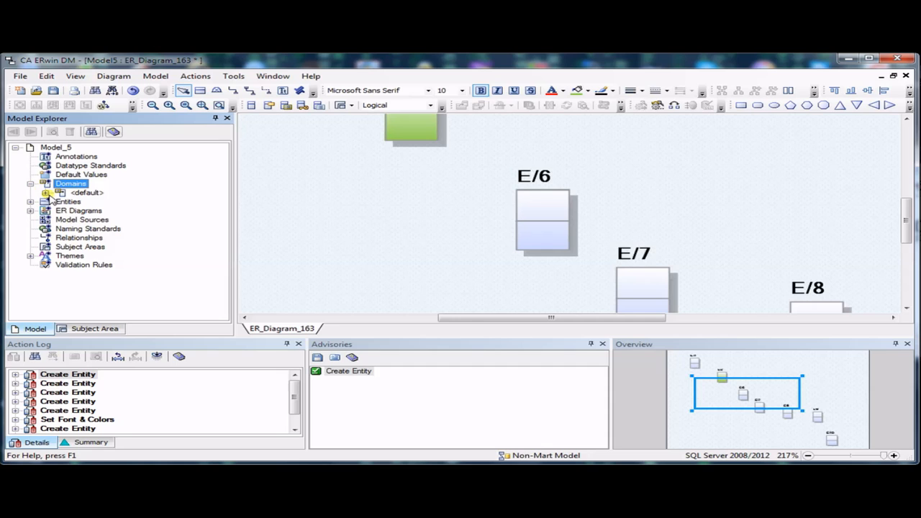
pyautogui.click(45, 193)
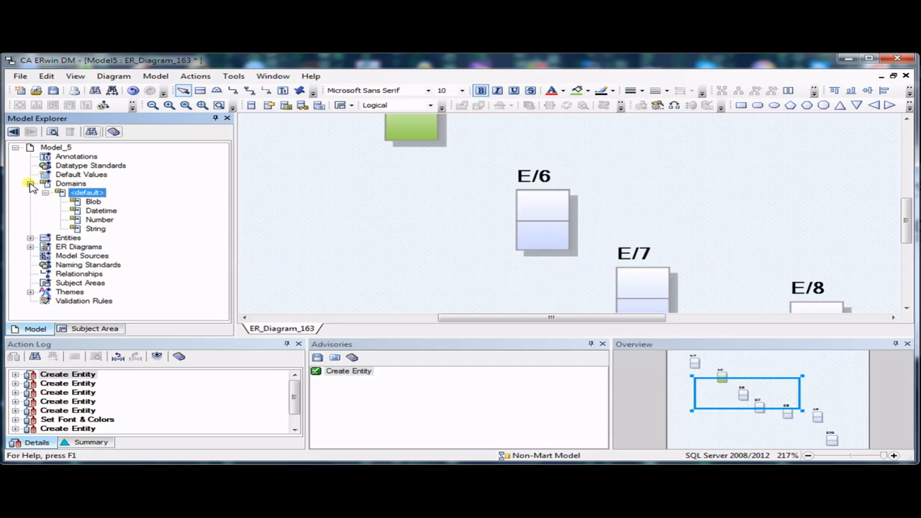
pyautogui.click(31, 183)
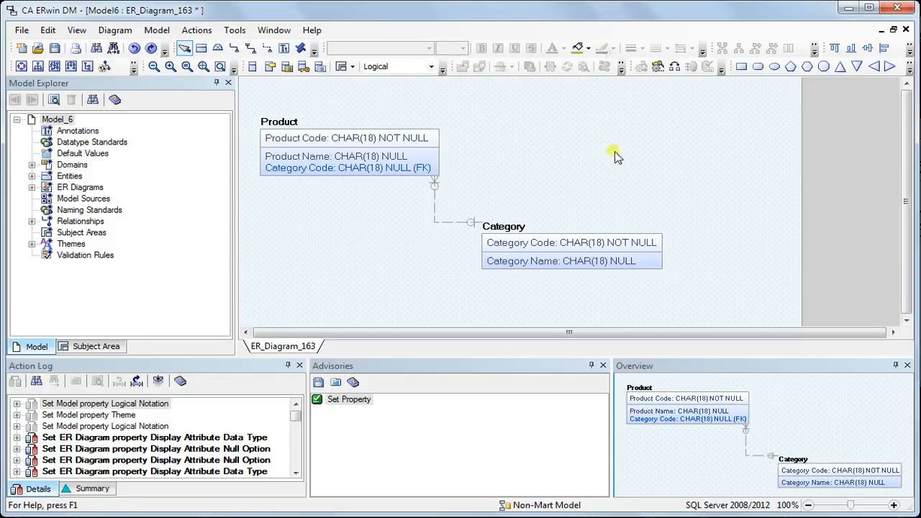
# Step: In ER_Diagram_163's entity display options, try toggling attribute data type, null option and domain, restoring each one
pyautogui.rightClick(615, 157)
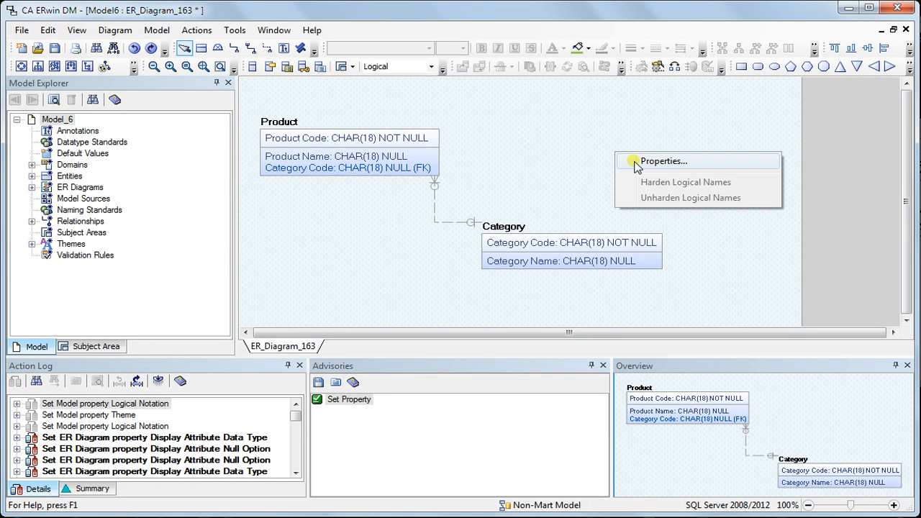
pyautogui.click(637, 163)
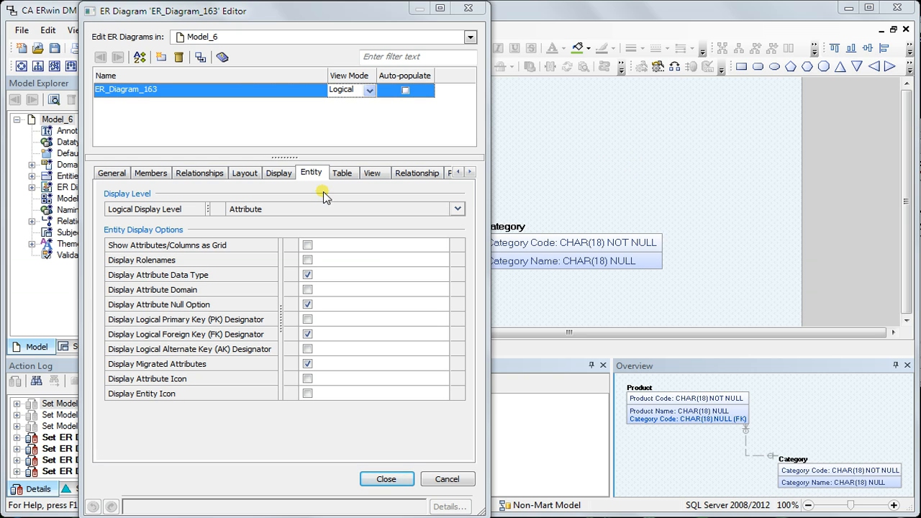
pyautogui.click(307, 277)
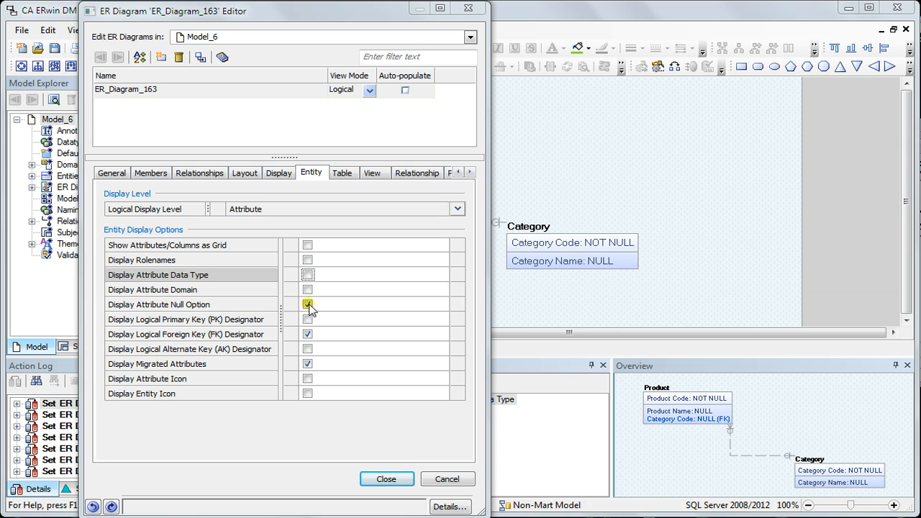
pyautogui.click(308, 305)
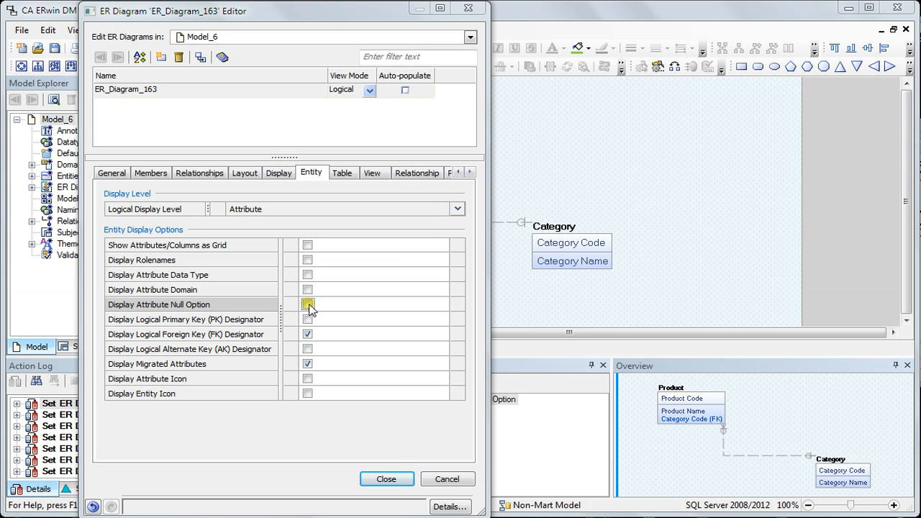
pyautogui.click(307, 305)
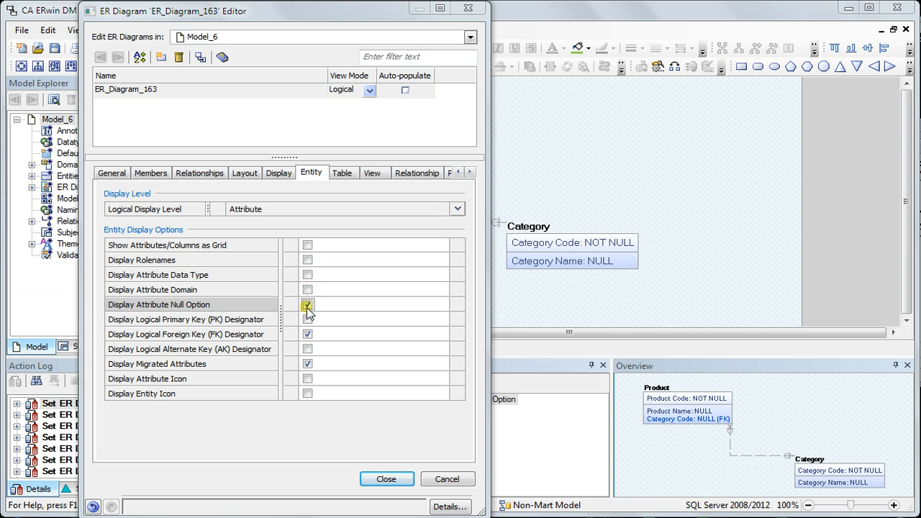
pyautogui.click(308, 290)
pyautogui.click(307, 287)
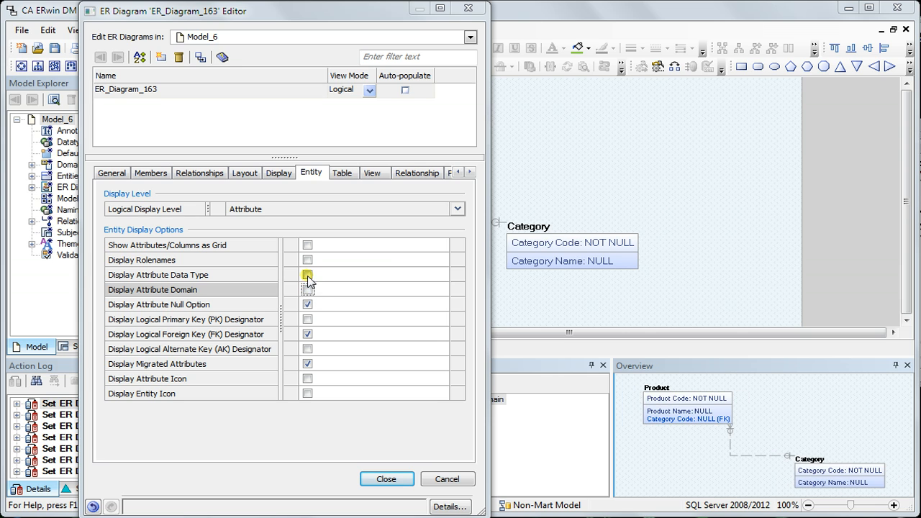
pyautogui.click(308, 277)
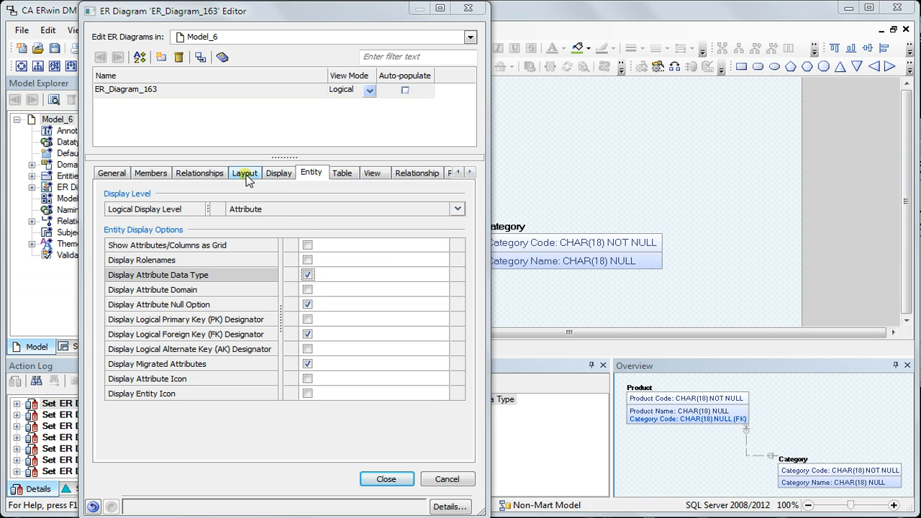
# Step: Try removing the Product entity from the diagram's included members, and discard the diagram editor's changes
pyautogui.click(150, 173)
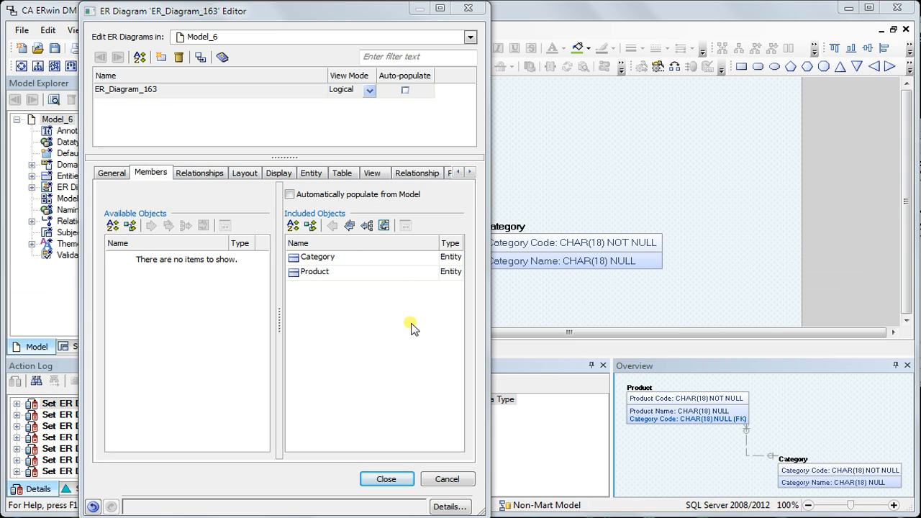
pyautogui.click(363, 277)
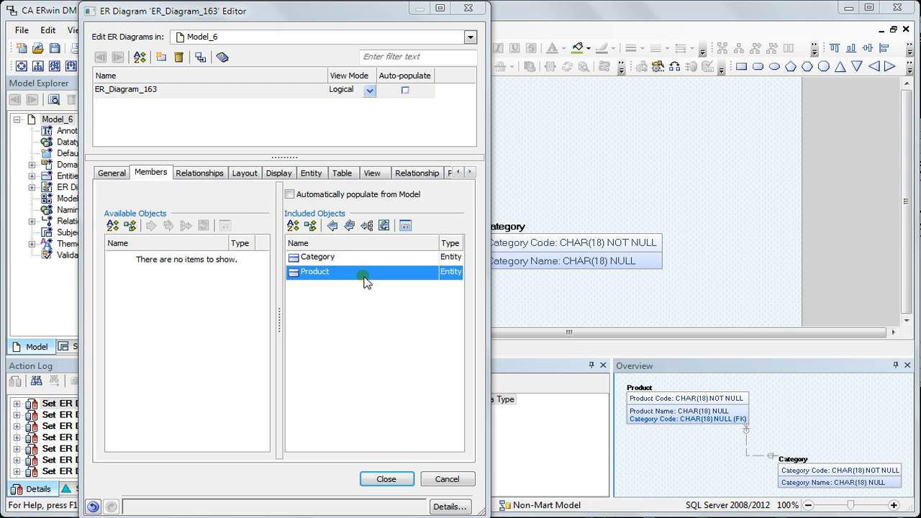
pyautogui.click(332, 227)
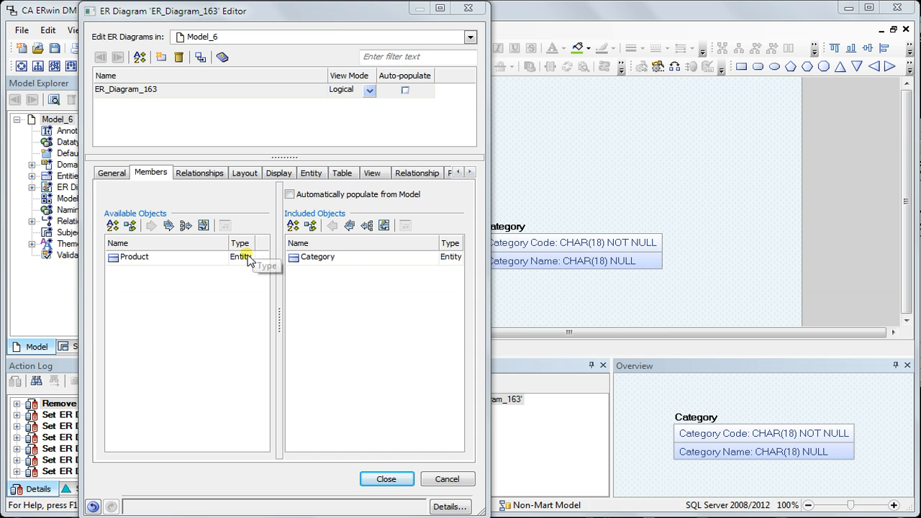
pyautogui.click(465, 477)
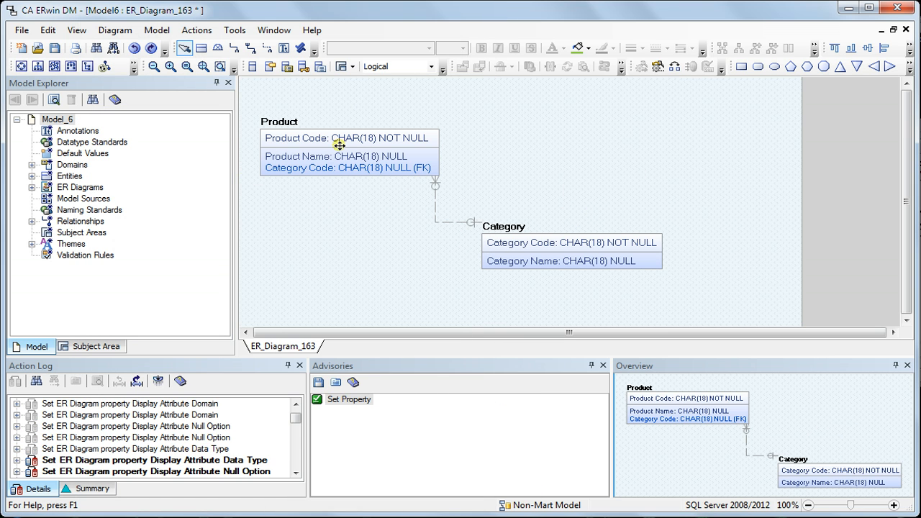
# Step: Review the Product entity's volumetrics, definition and style properties, and close its editor
pyautogui.rightClick(290, 122)
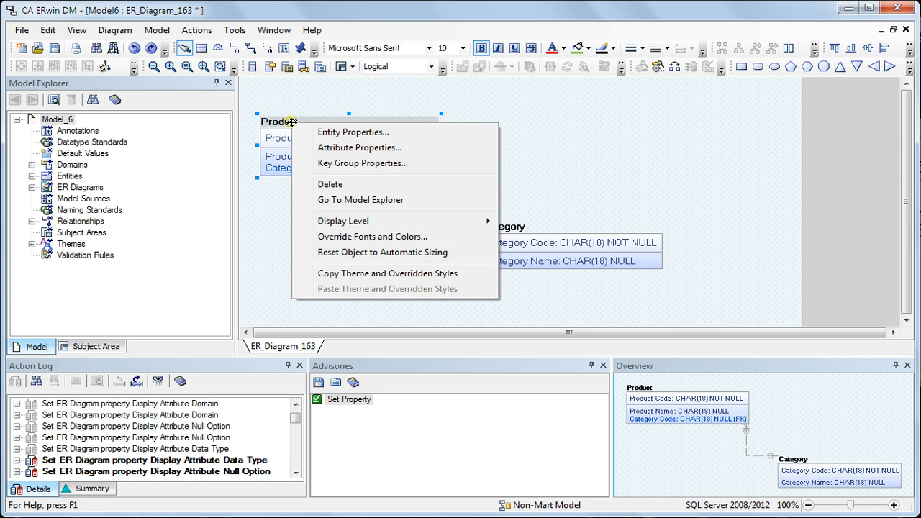
pyautogui.click(308, 131)
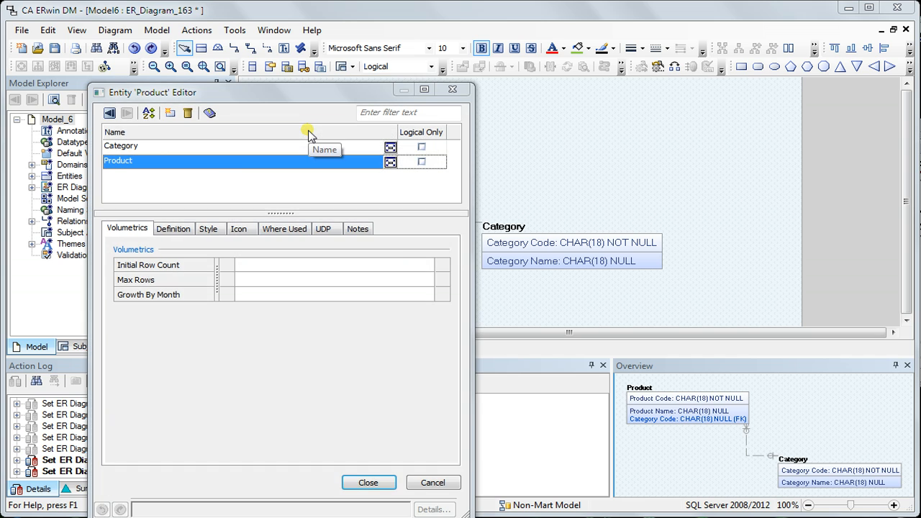
pyautogui.click(175, 232)
pyautogui.click(206, 232)
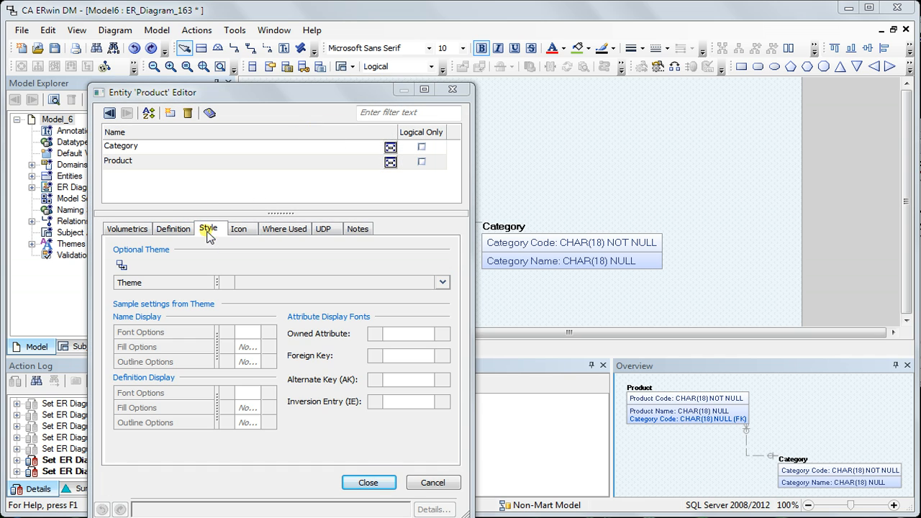
pyautogui.click(371, 482)
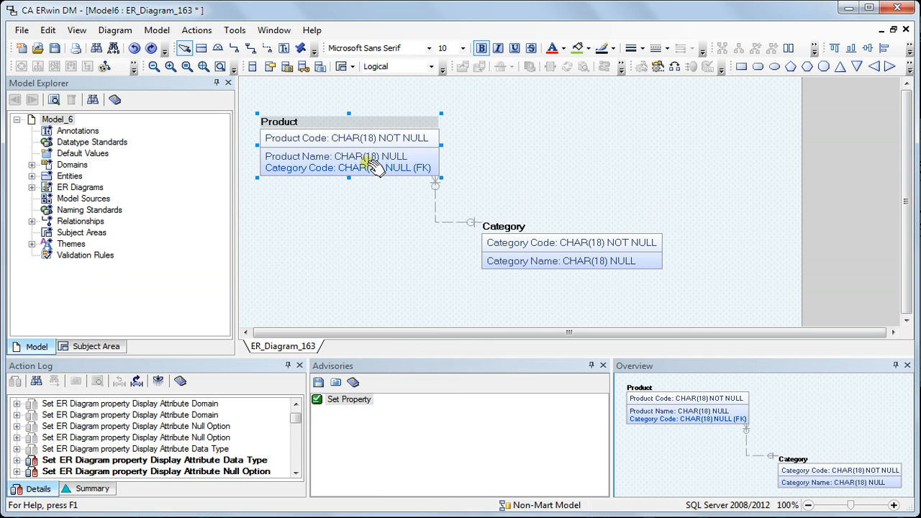
# Step: View the properties of the Product Name attribute in the Product entity, and close them
pyautogui.click(371, 159)
pyautogui.rightClick(368, 162)
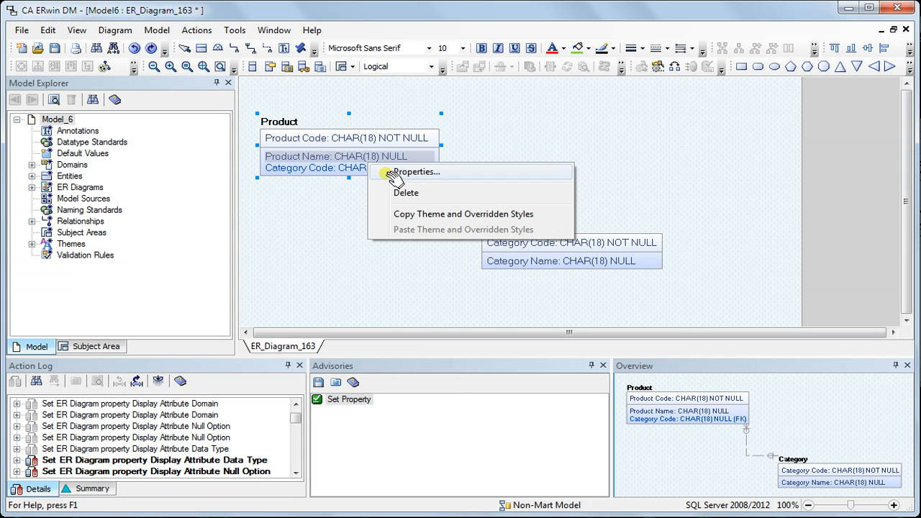
pyautogui.click(389, 174)
pyautogui.click(641, 49)
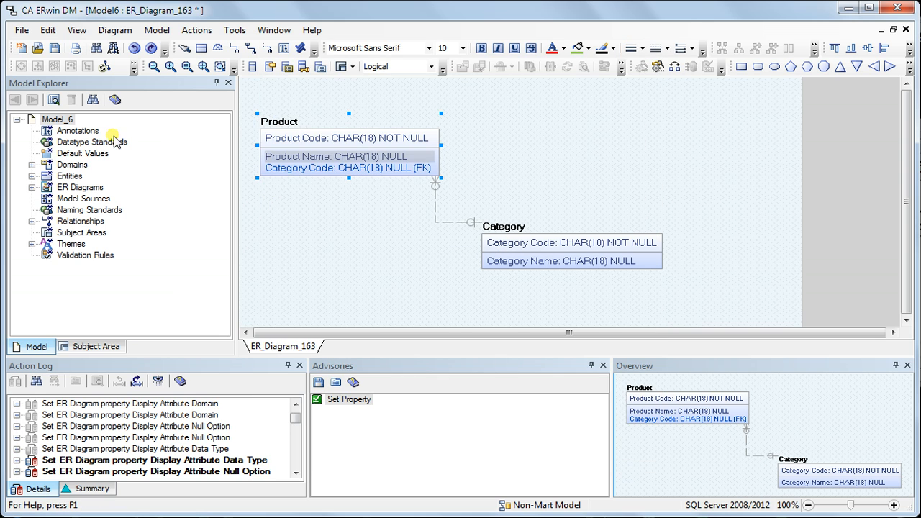
# Step: Switch Model_6's logical notation to IDEF1x in the model properties, and return it to Information Engineering
pyautogui.click(62, 120)
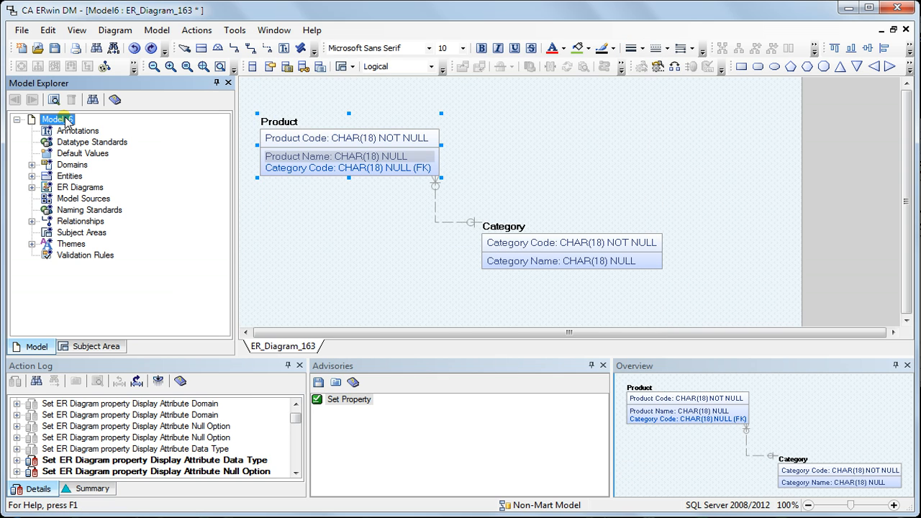
pyautogui.rightClick(65, 121)
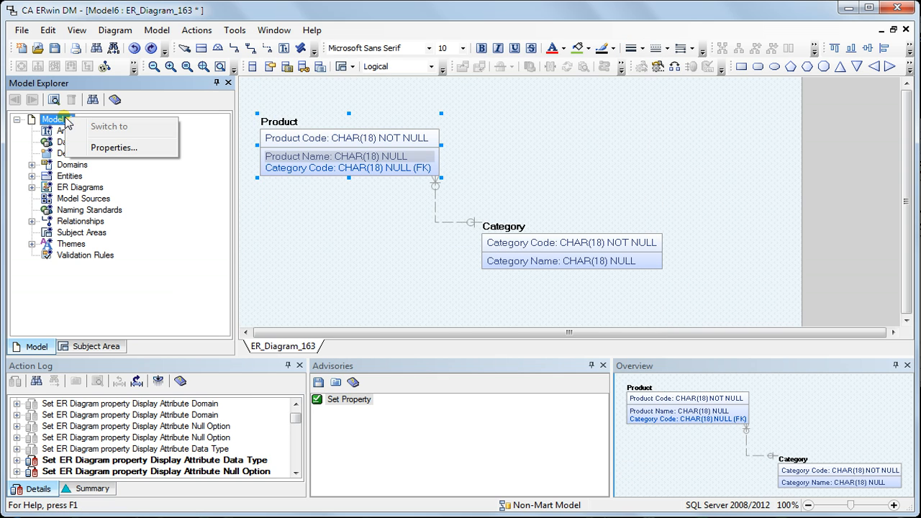
pyautogui.click(113, 147)
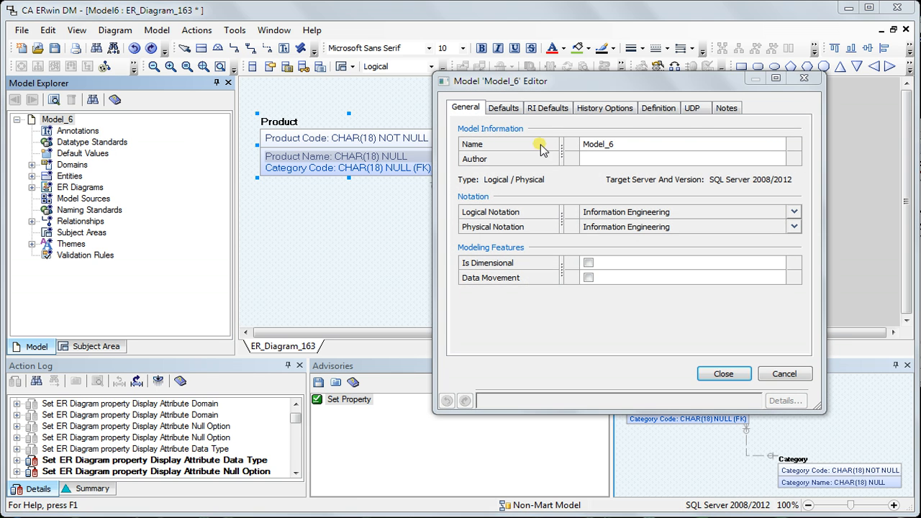
pyautogui.moveTo(680, 83); pyautogui.dragTo(745, 82)
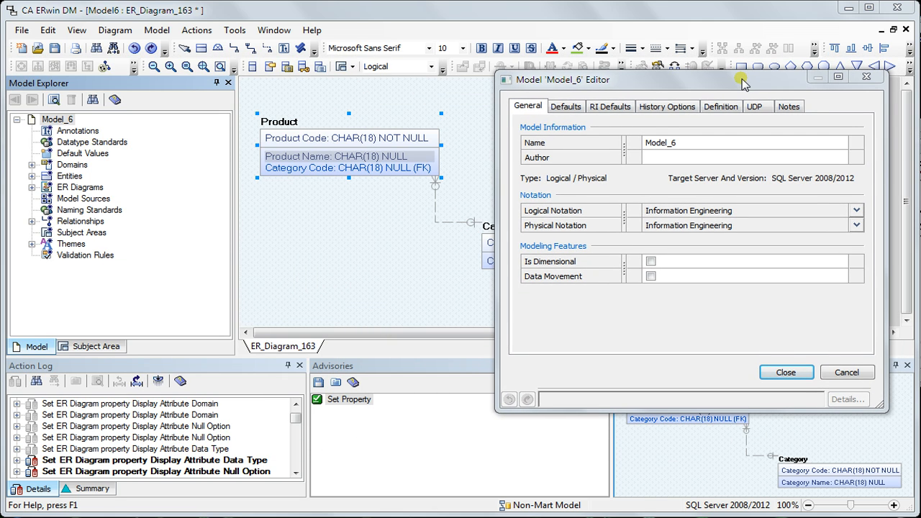
pyautogui.click(855, 212)
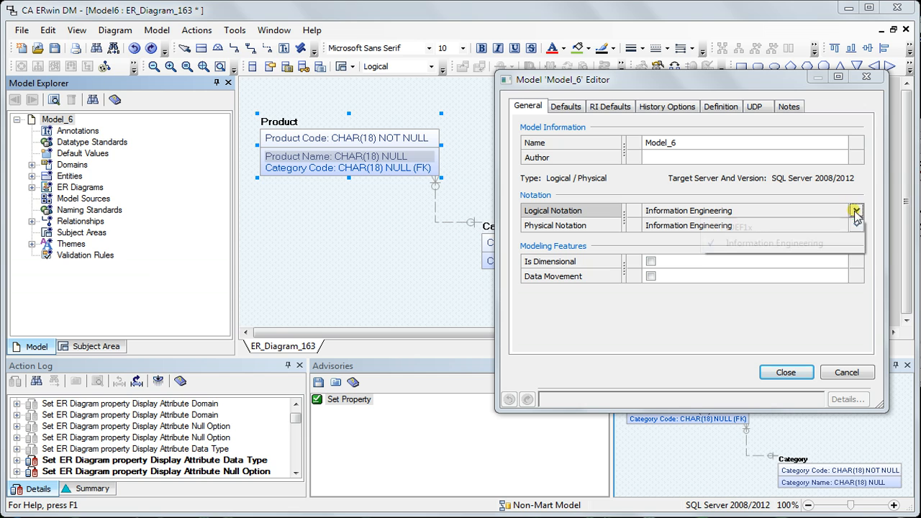
pyautogui.click(835, 227)
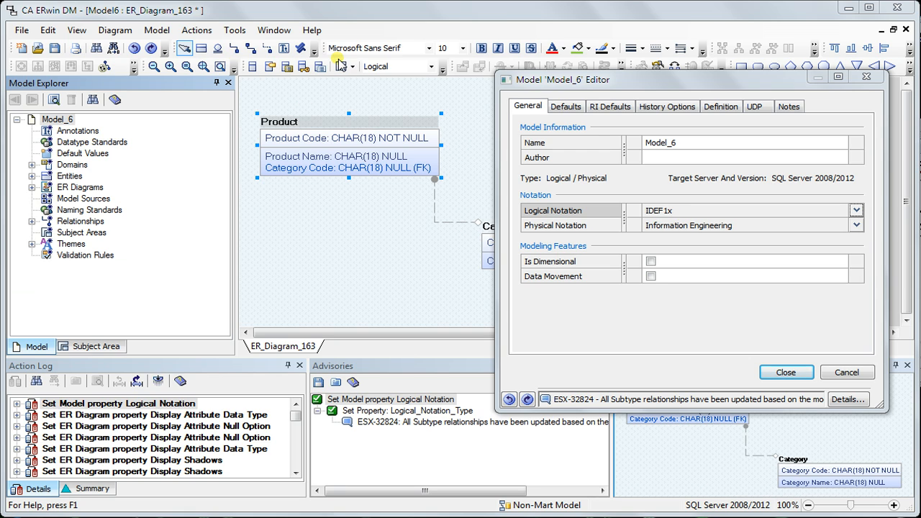
pyautogui.click(855, 210)
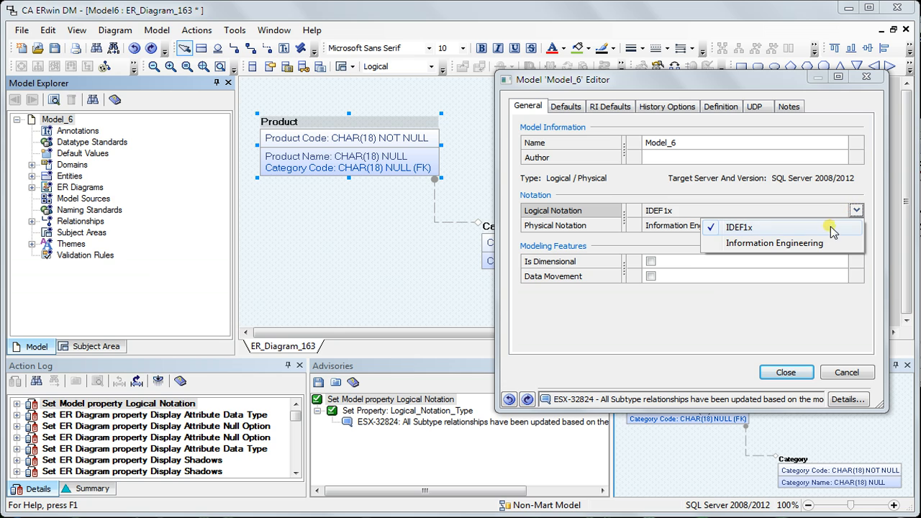
pyautogui.click(831, 243)
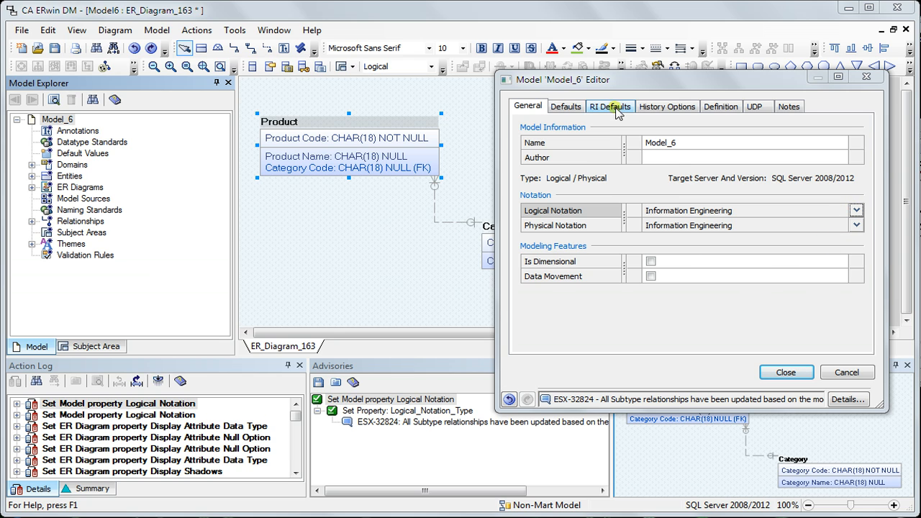
# Step: Review the model's default null options, datatypes and theme, and close the model editor
pyautogui.click(579, 109)
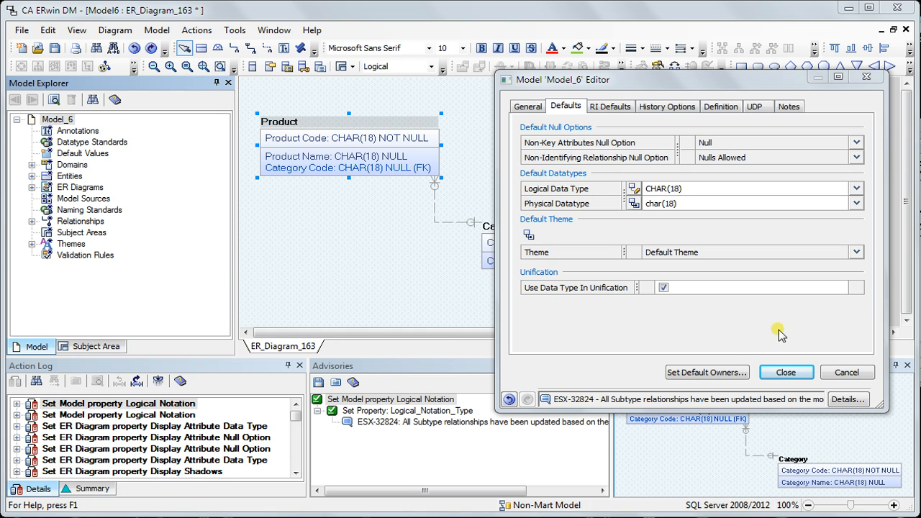
pyautogui.click(786, 373)
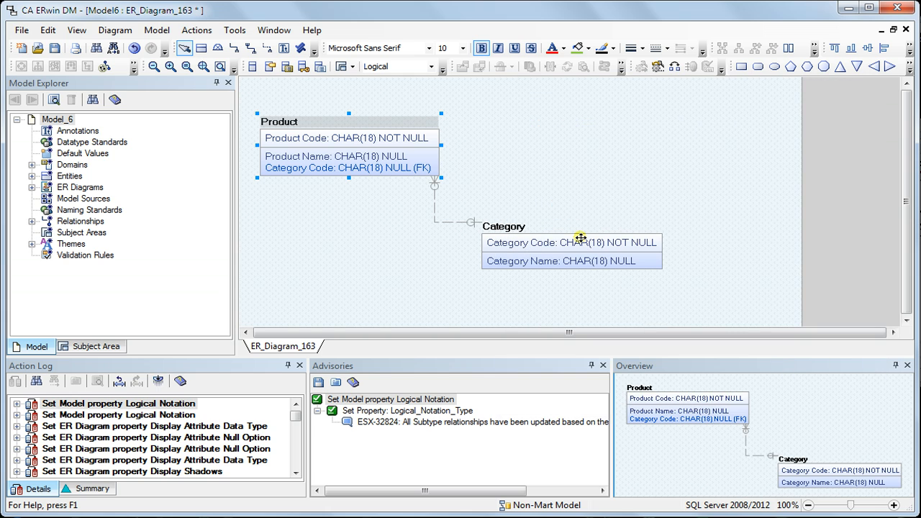